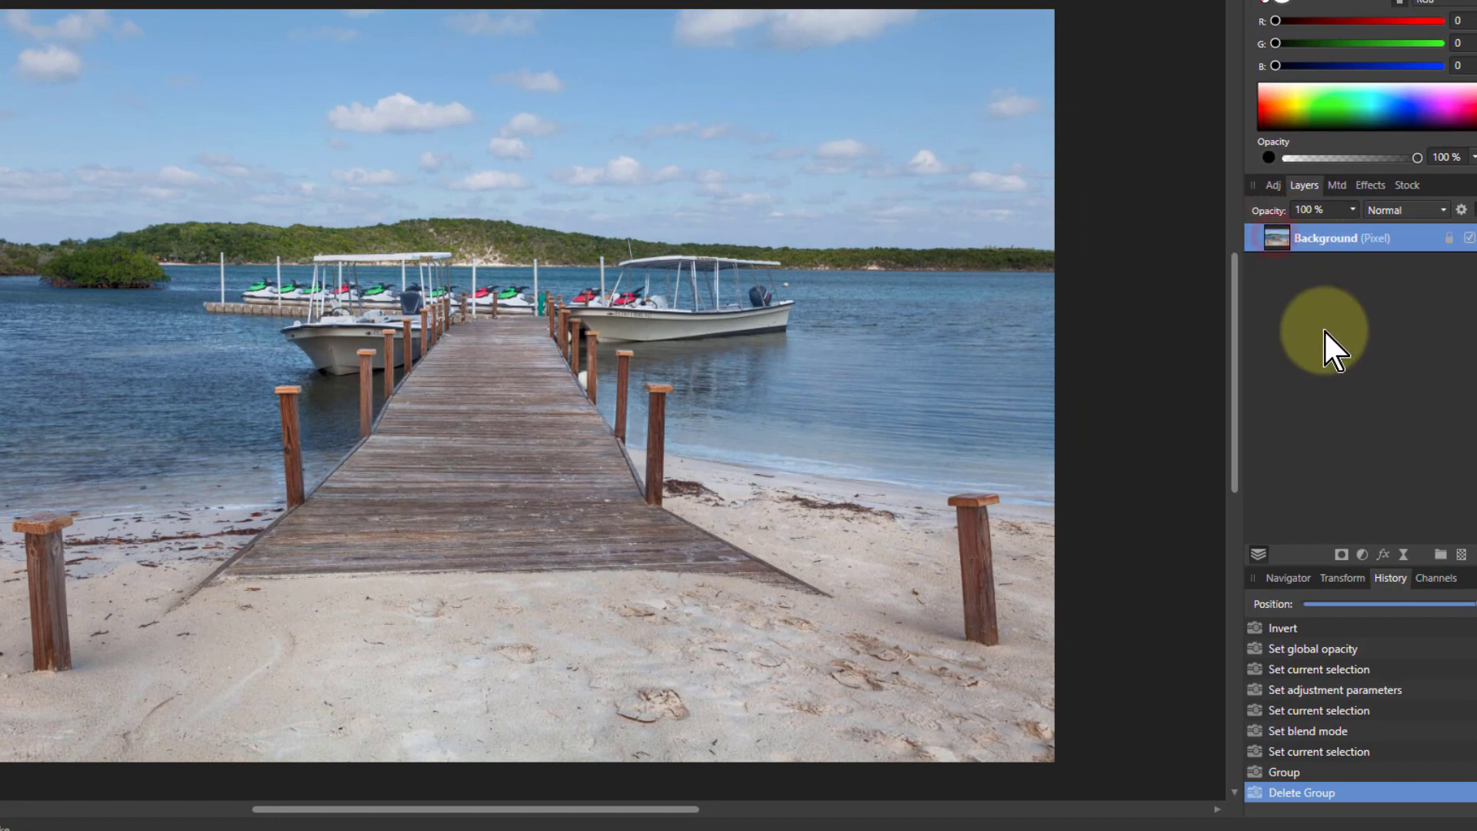
# Step: Duplicate the Background layer twice with Ctrl+J, giving three stacked pier-photo layers
pyautogui.hotkey('ctrl', 'j')
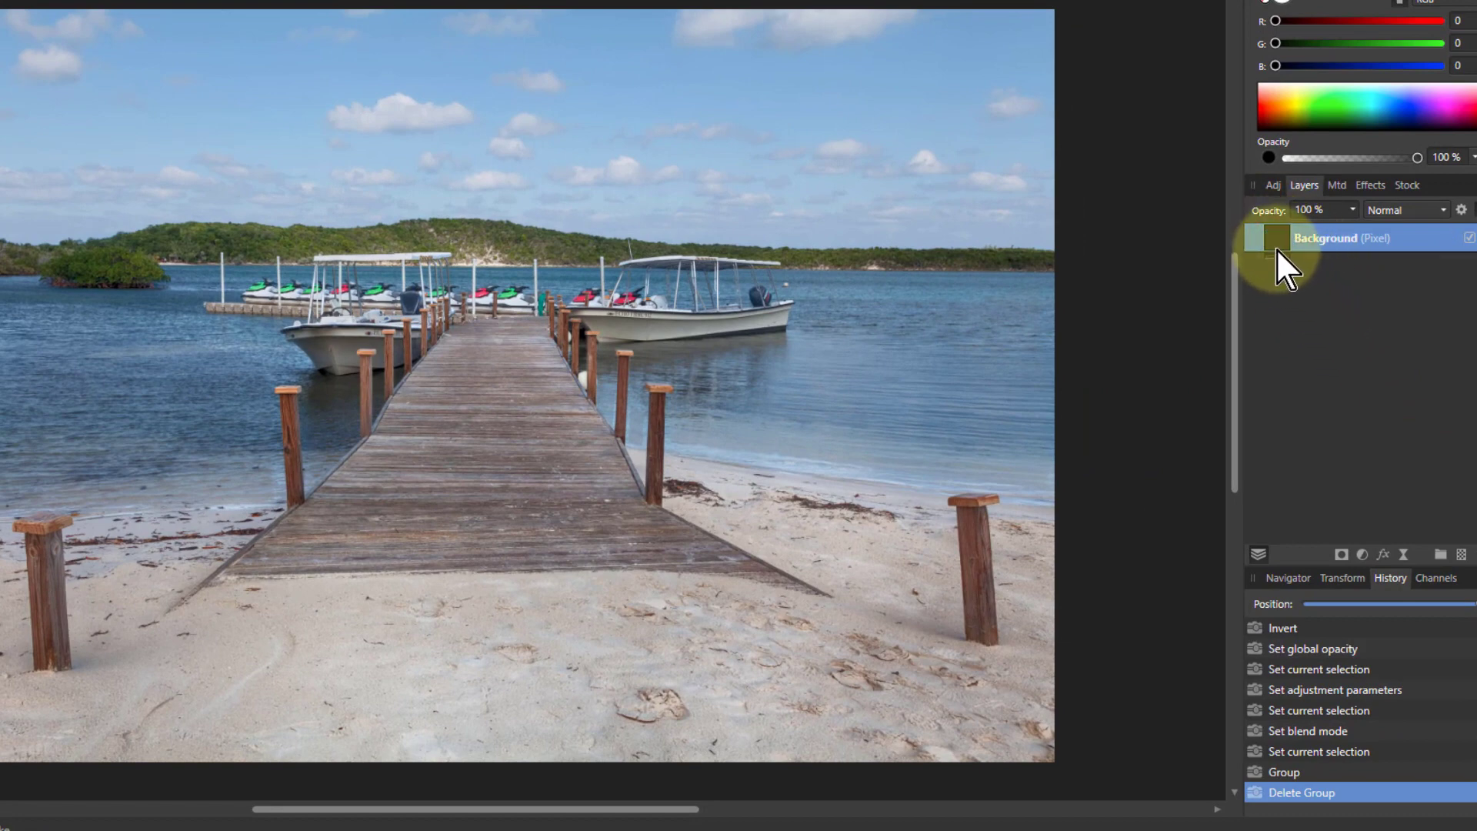
pyautogui.hotkey('ctrl', 'j')
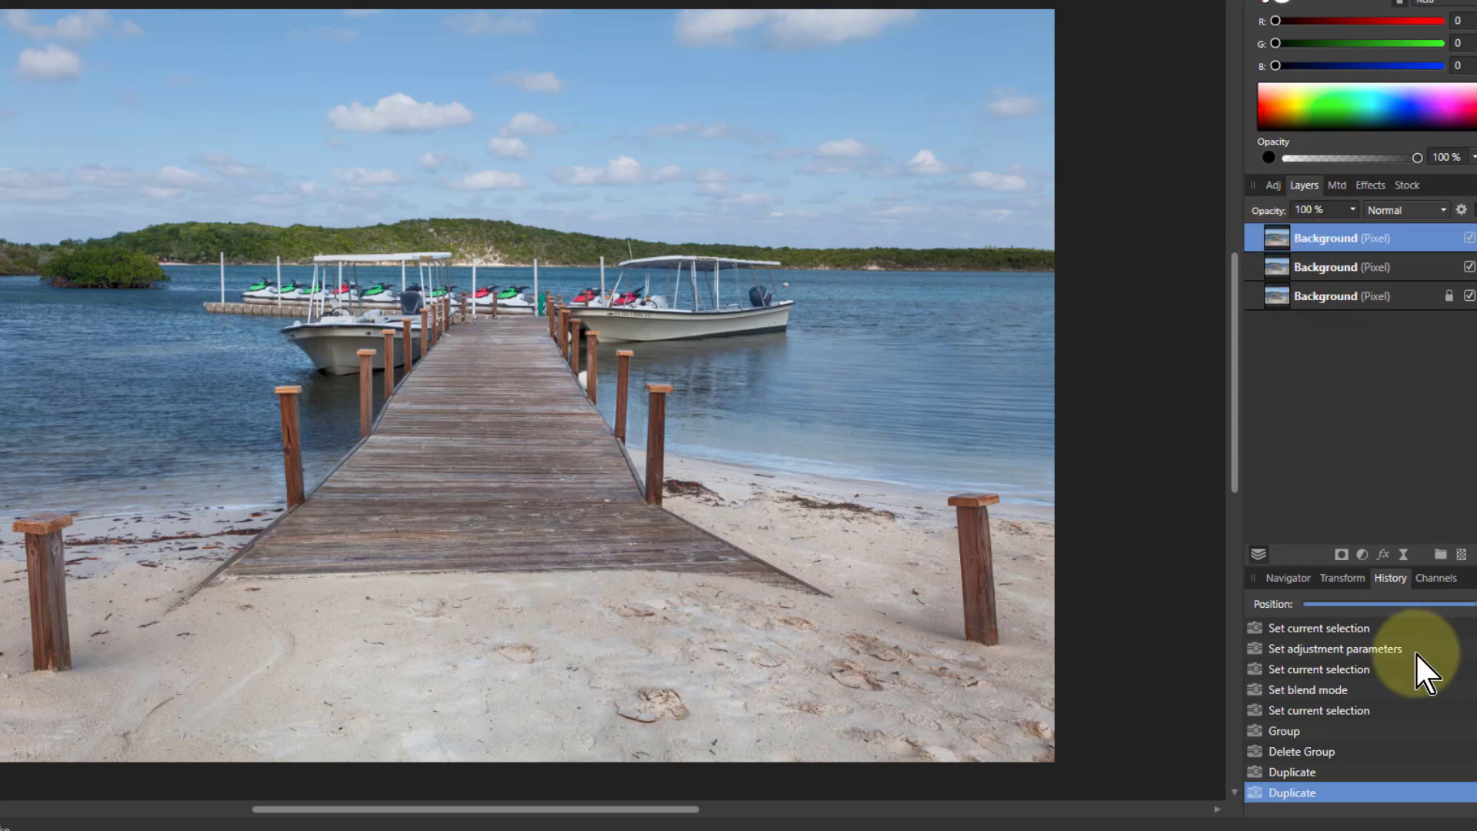
# Step: Add a Curves adjustment to the top layer, working in CMYK
pyautogui.click(1362, 555)
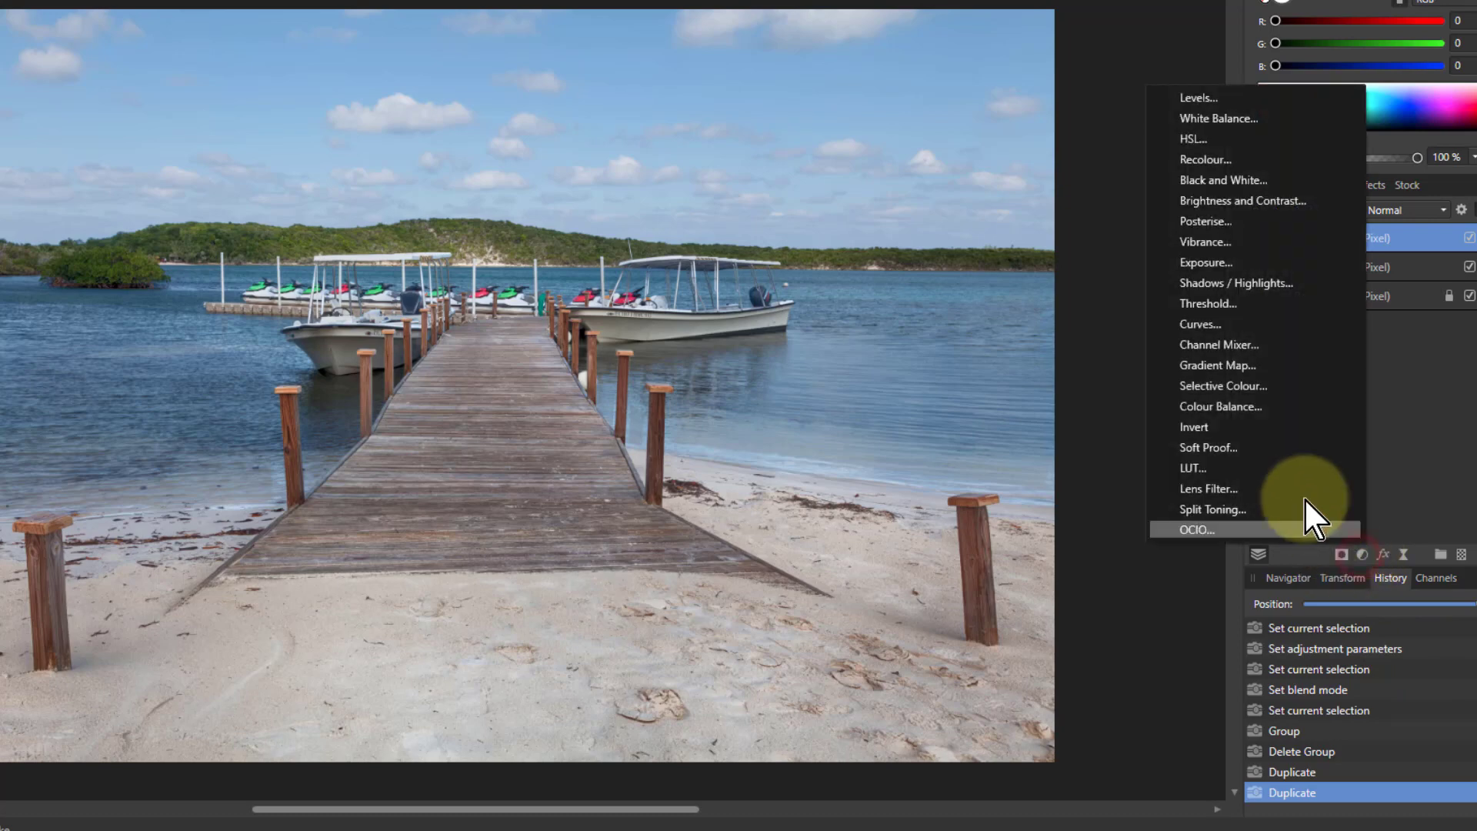
pyautogui.click(1217, 321)
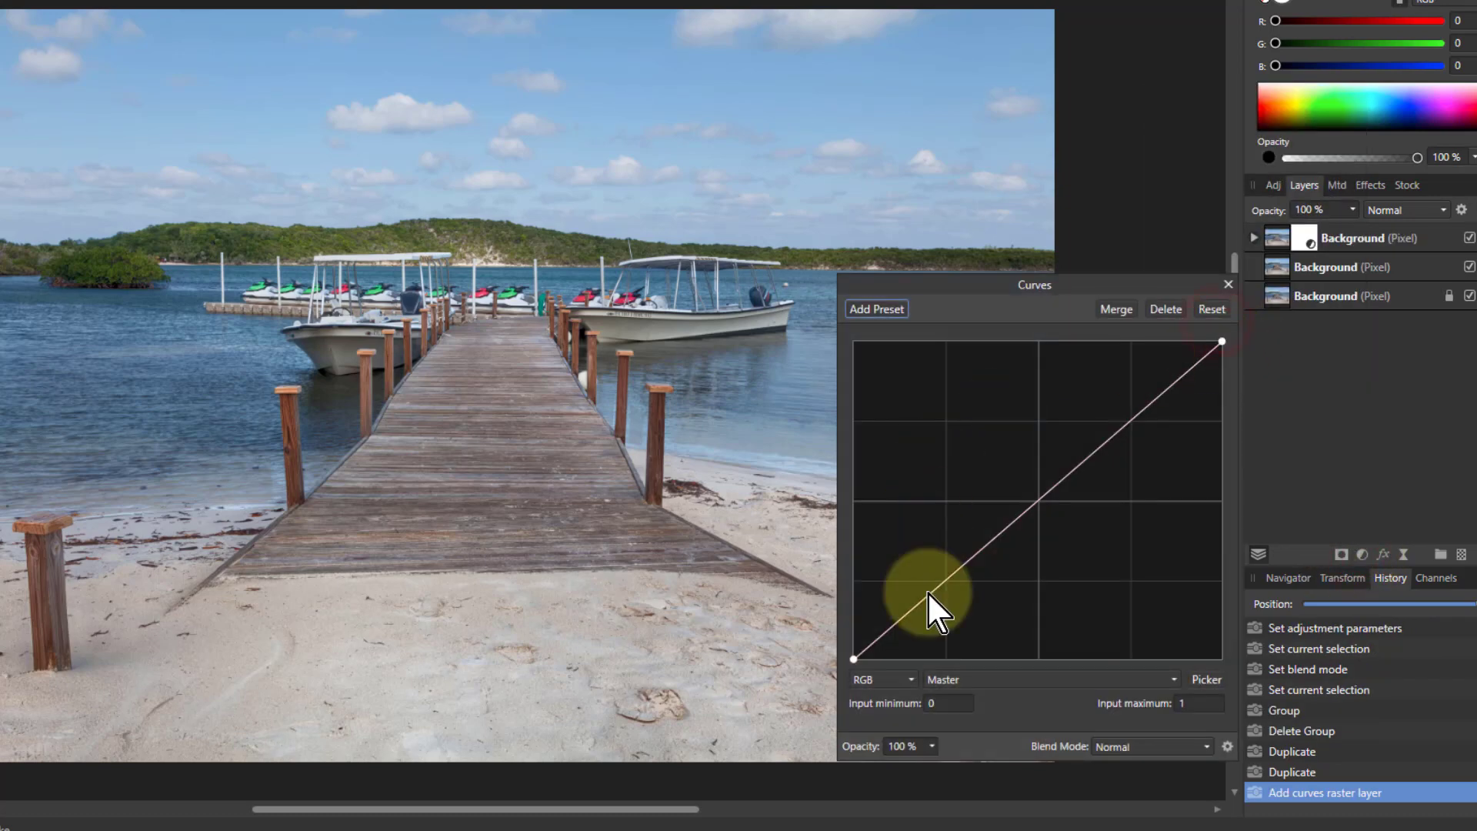
pyautogui.click(884, 682)
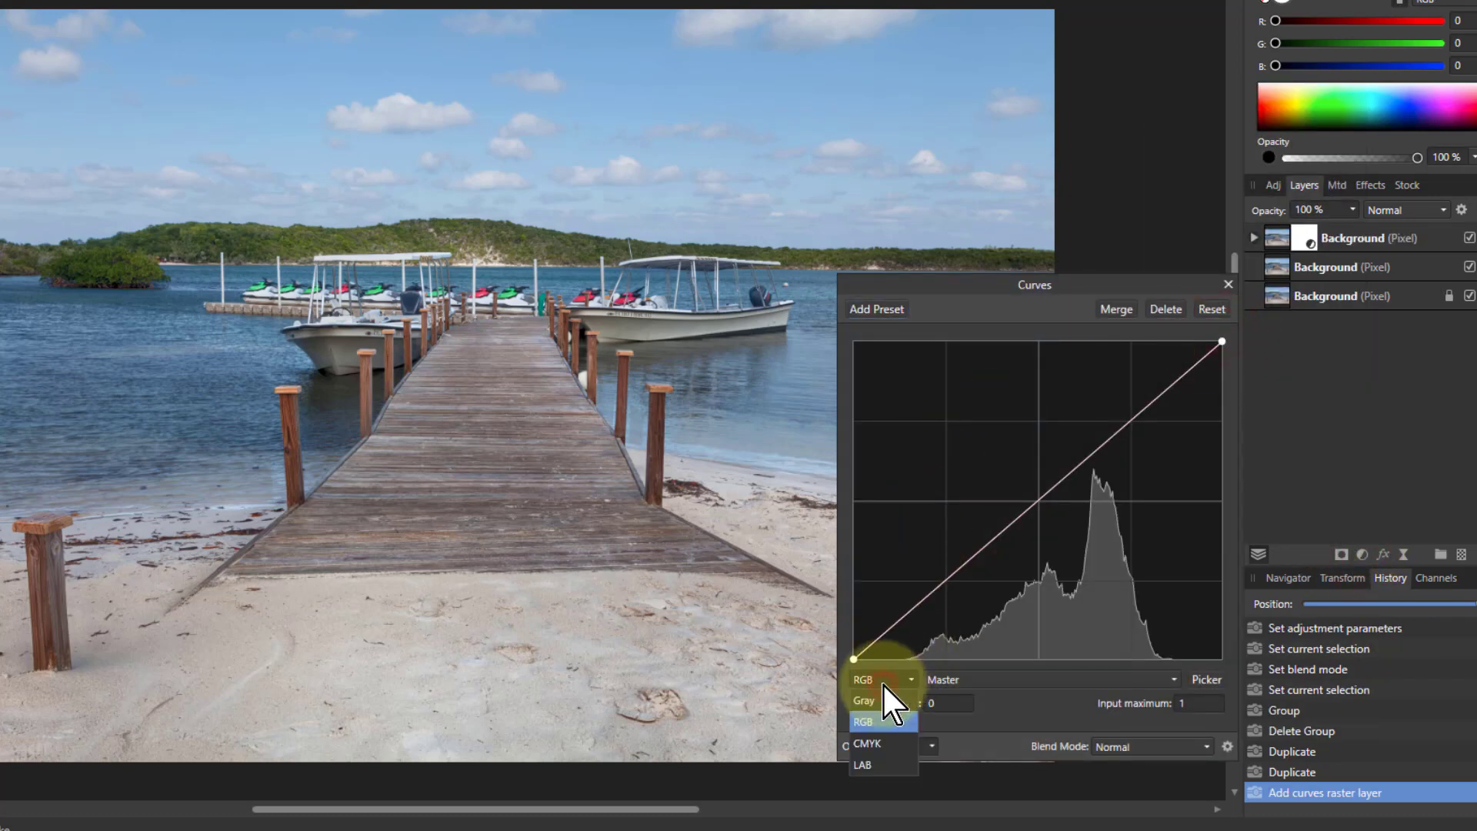
pyautogui.click(884, 742)
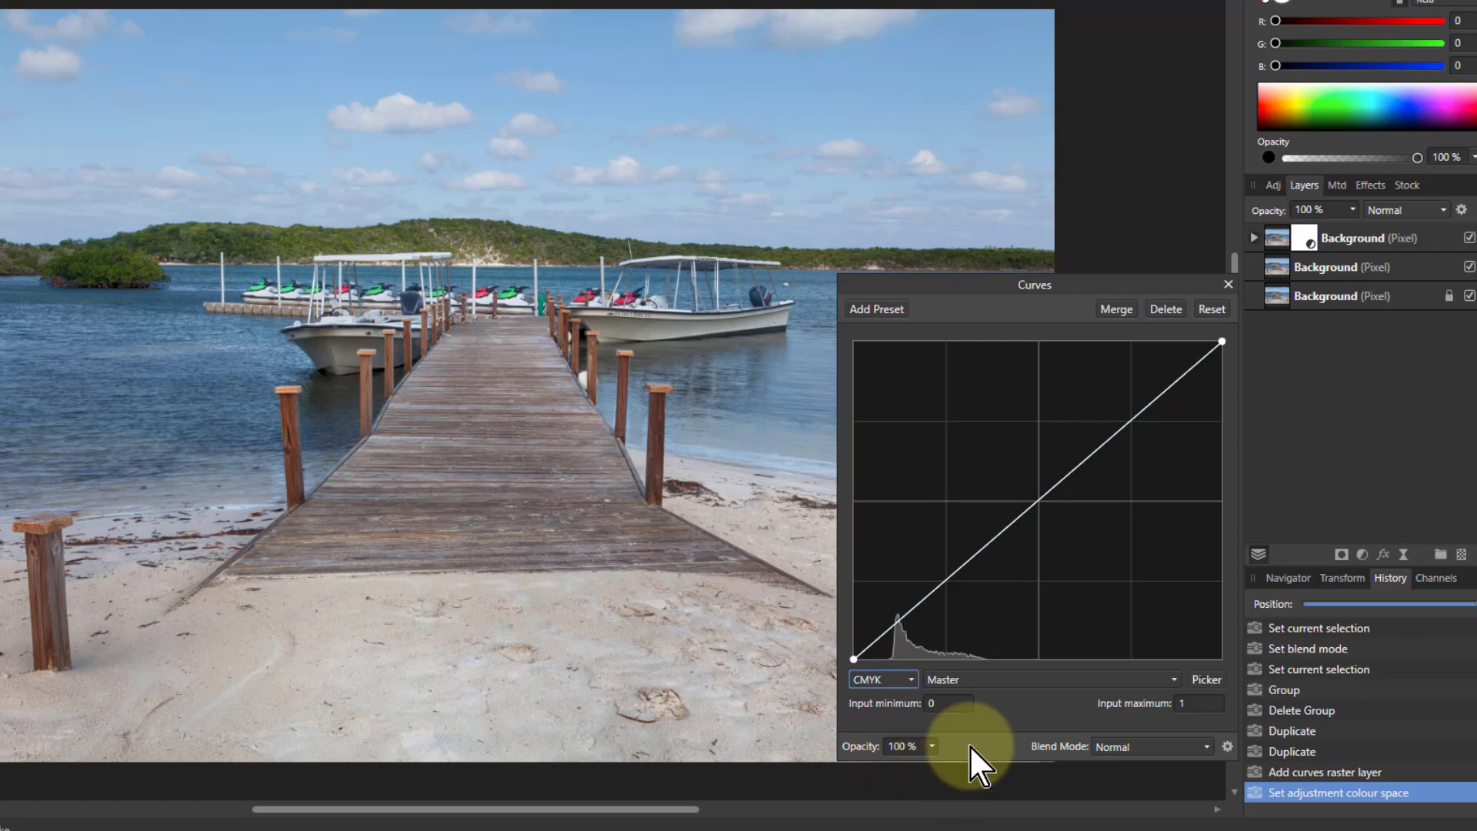
# Step: Drop the Cyan, Magenta and Yellow curves to zero and merge the adjustment down
pyautogui.click(1003, 677)
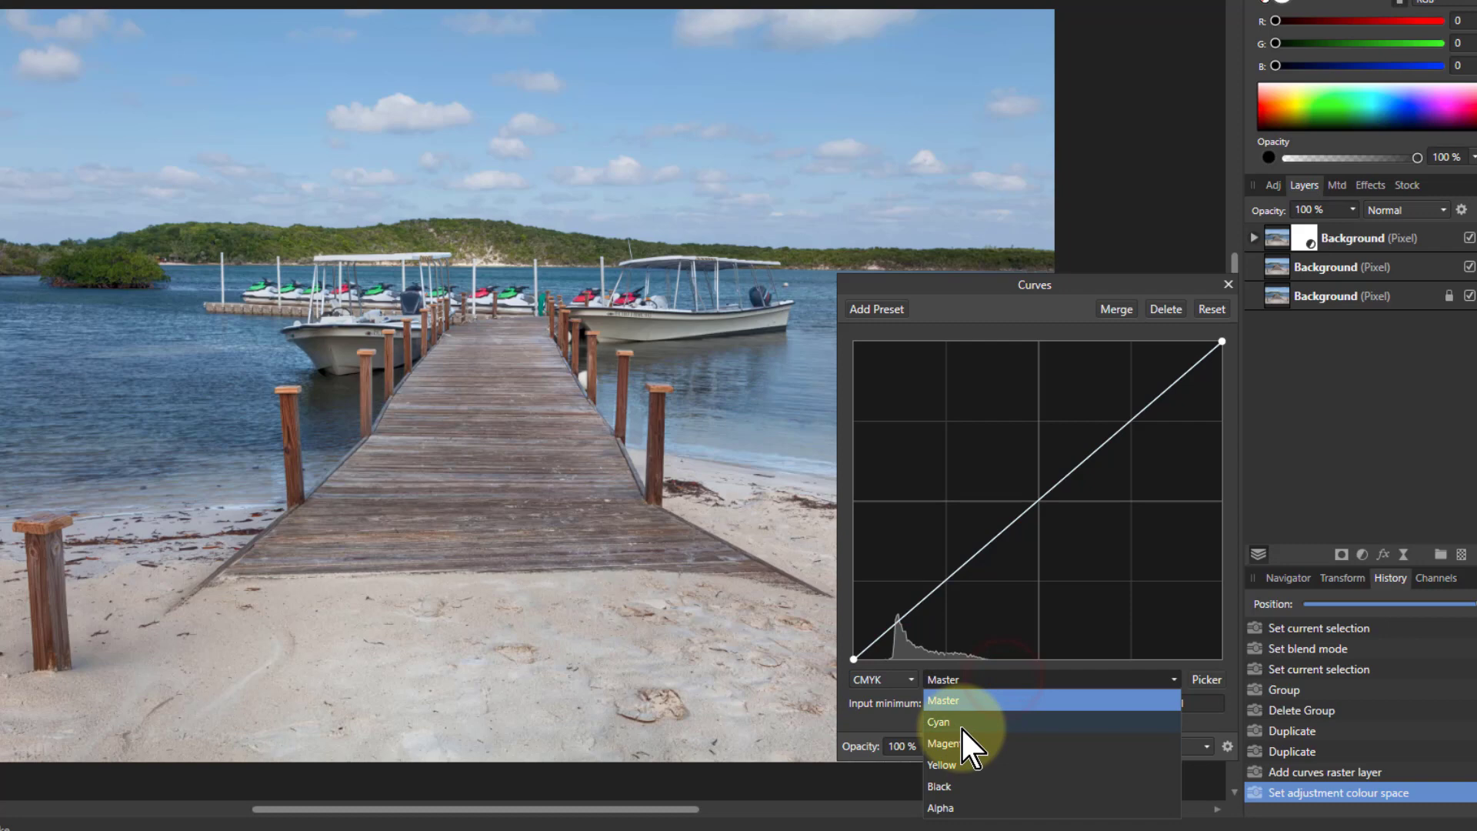
pyautogui.click(961, 726)
pyautogui.moveTo(1222, 342); pyautogui.dragTo(1257, 668)
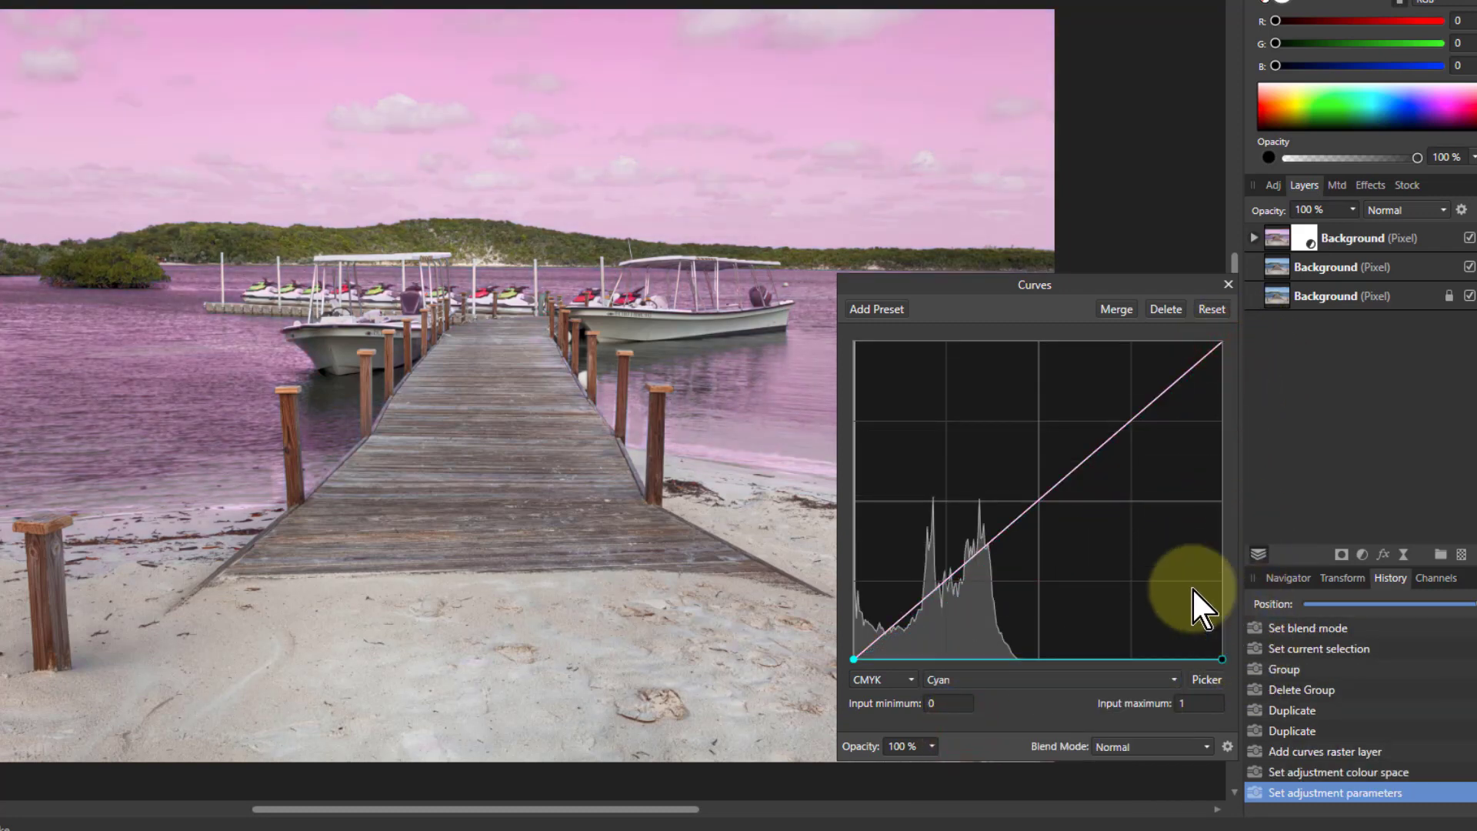
pyautogui.click(988, 681)
pyautogui.click(937, 743)
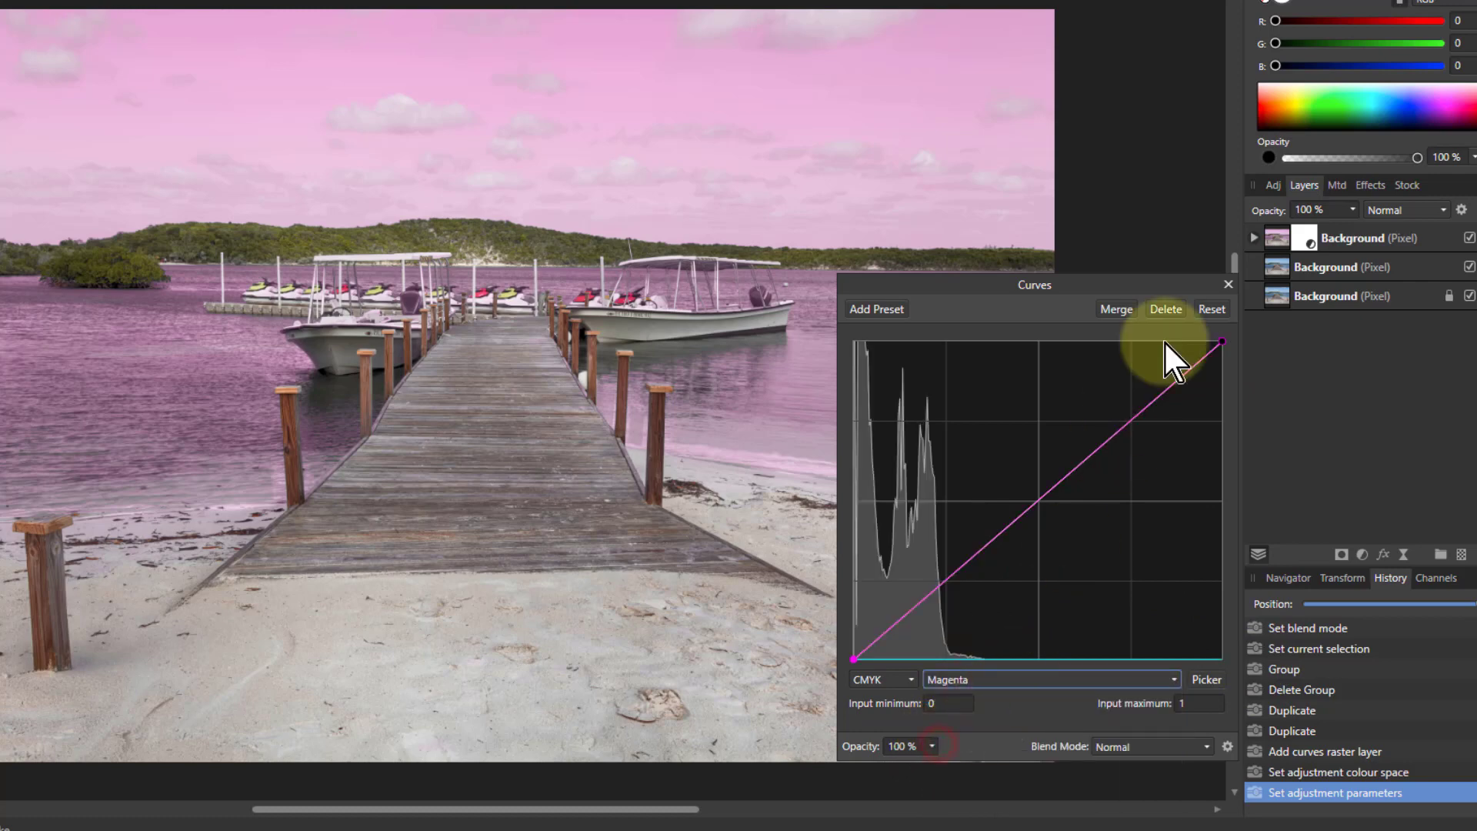
pyautogui.moveTo(1222, 342); pyautogui.dragTo(1229, 660)
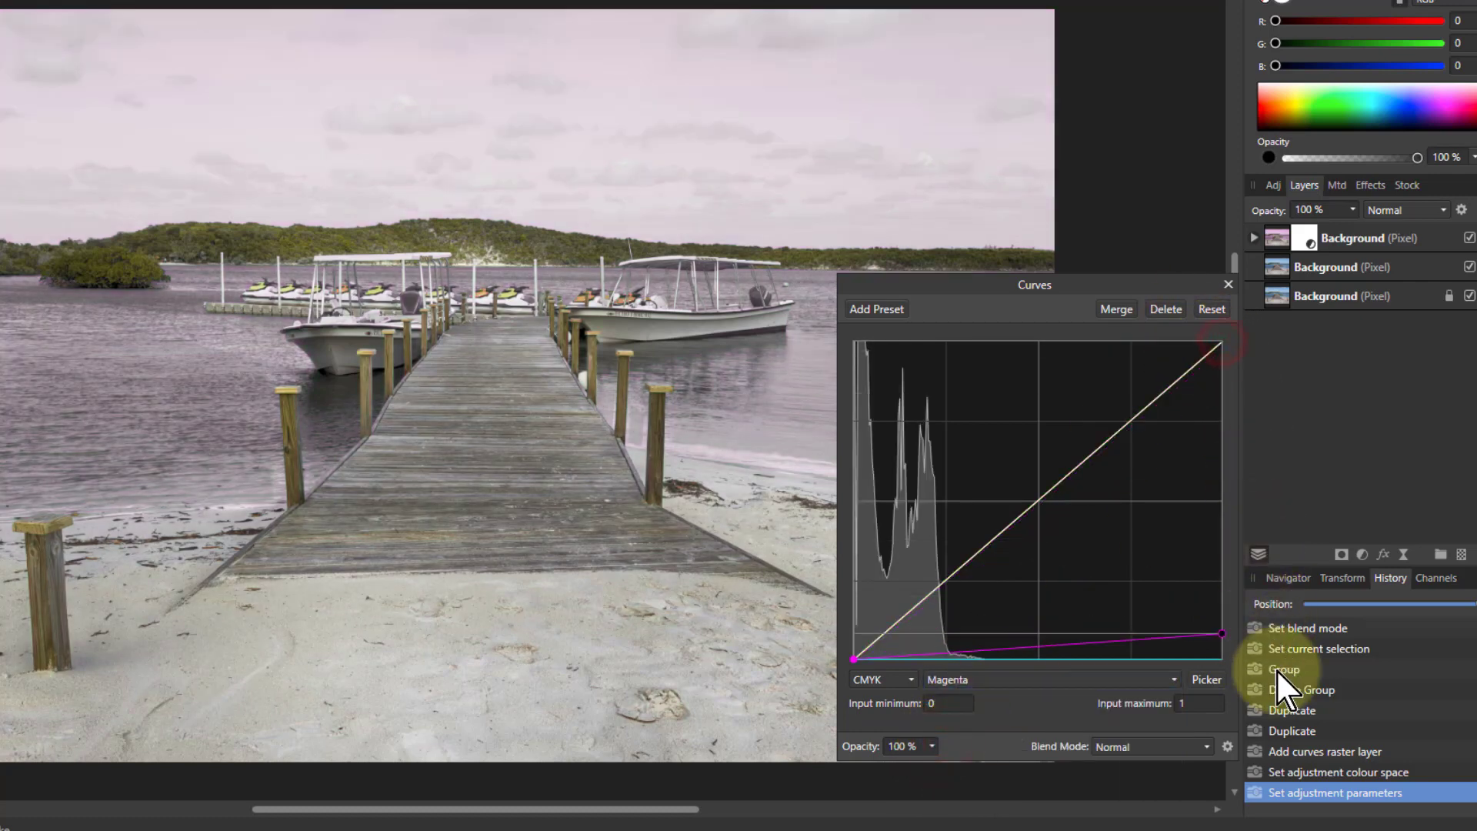
pyautogui.click(975, 681)
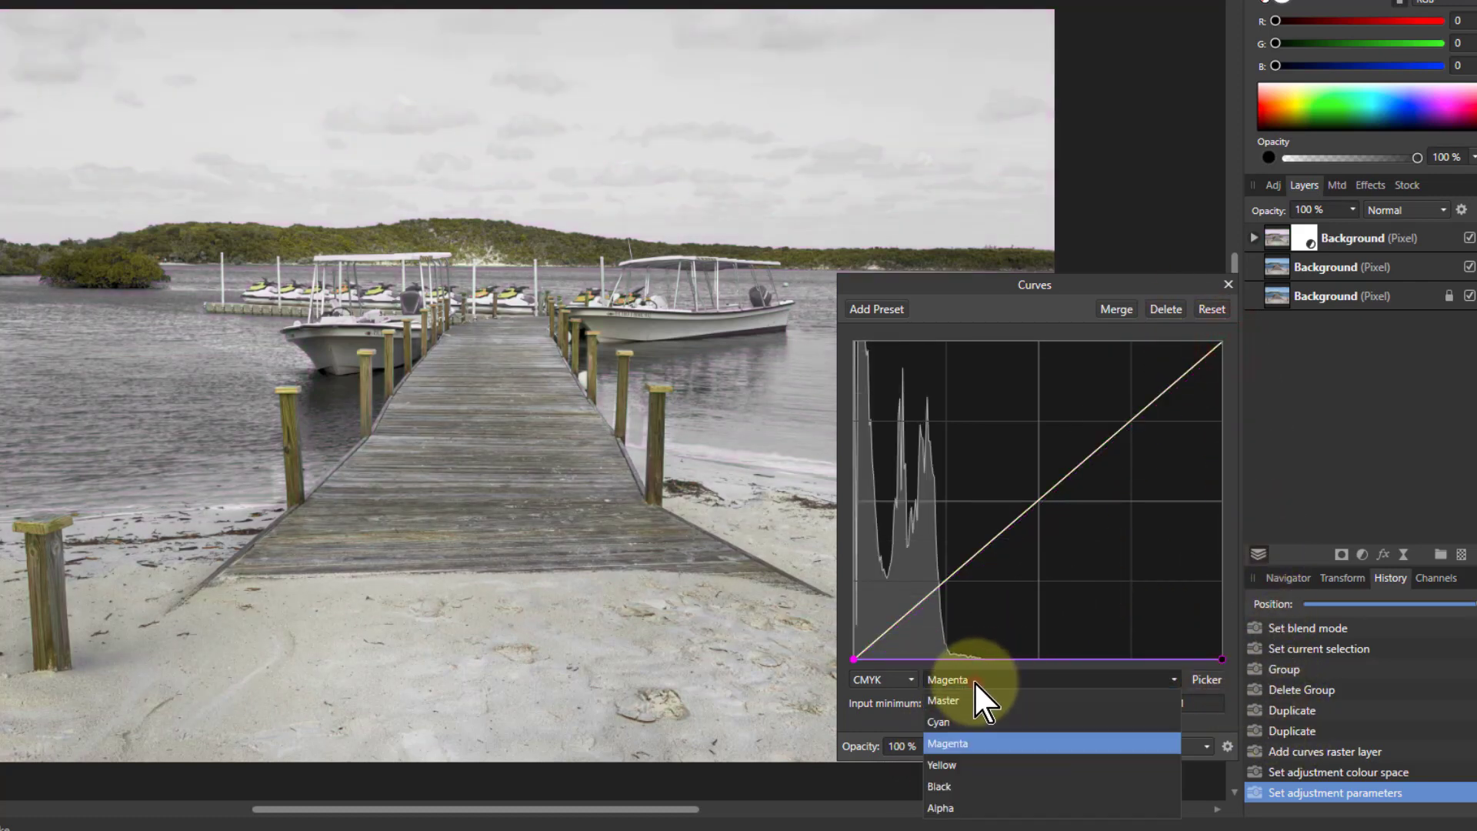
pyautogui.click(957, 767)
pyautogui.moveTo(1224, 343); pyautogui.dragTo(1285, 698)
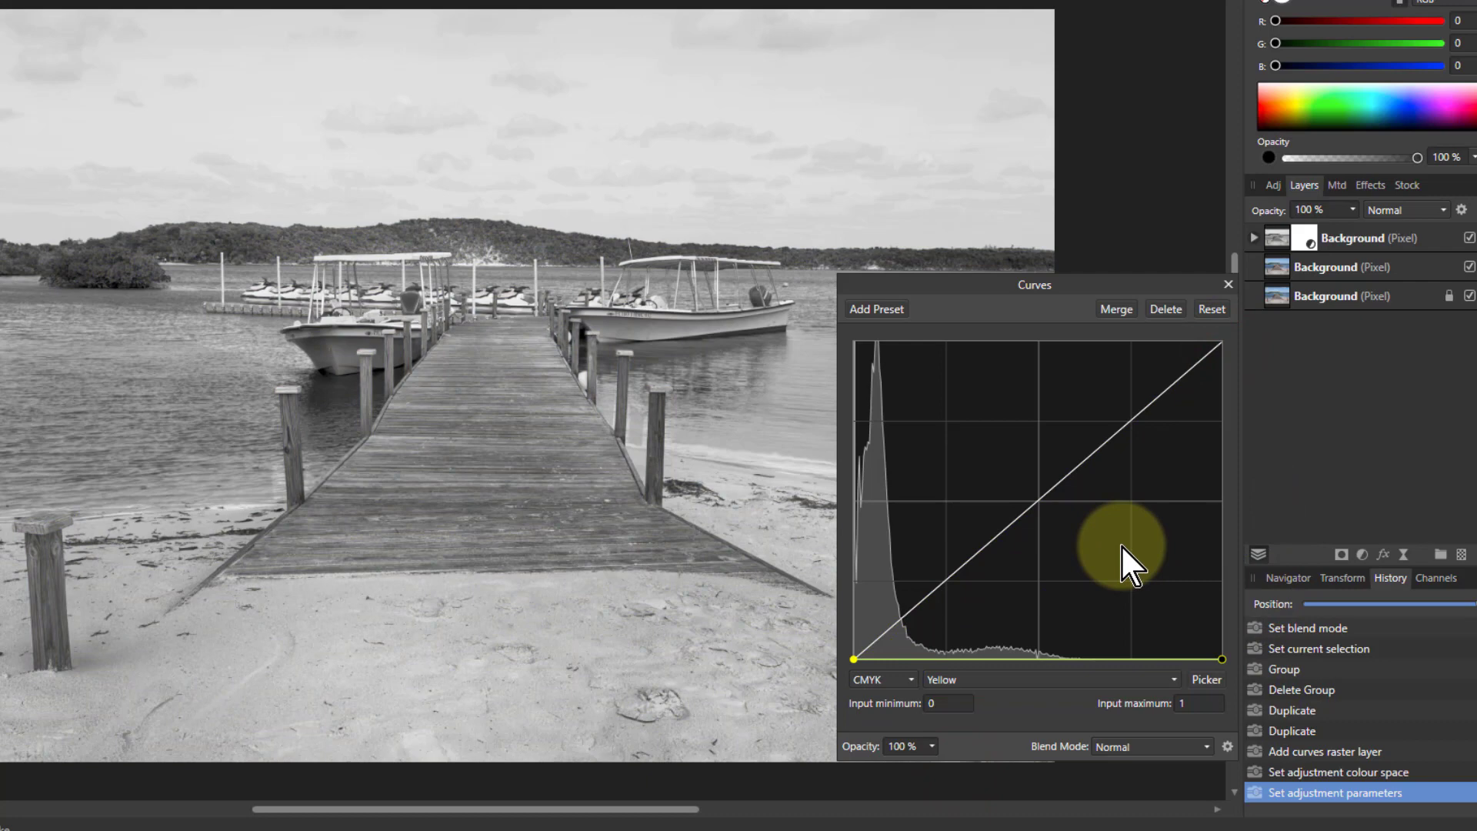
pyautogui.click(1112, 311)
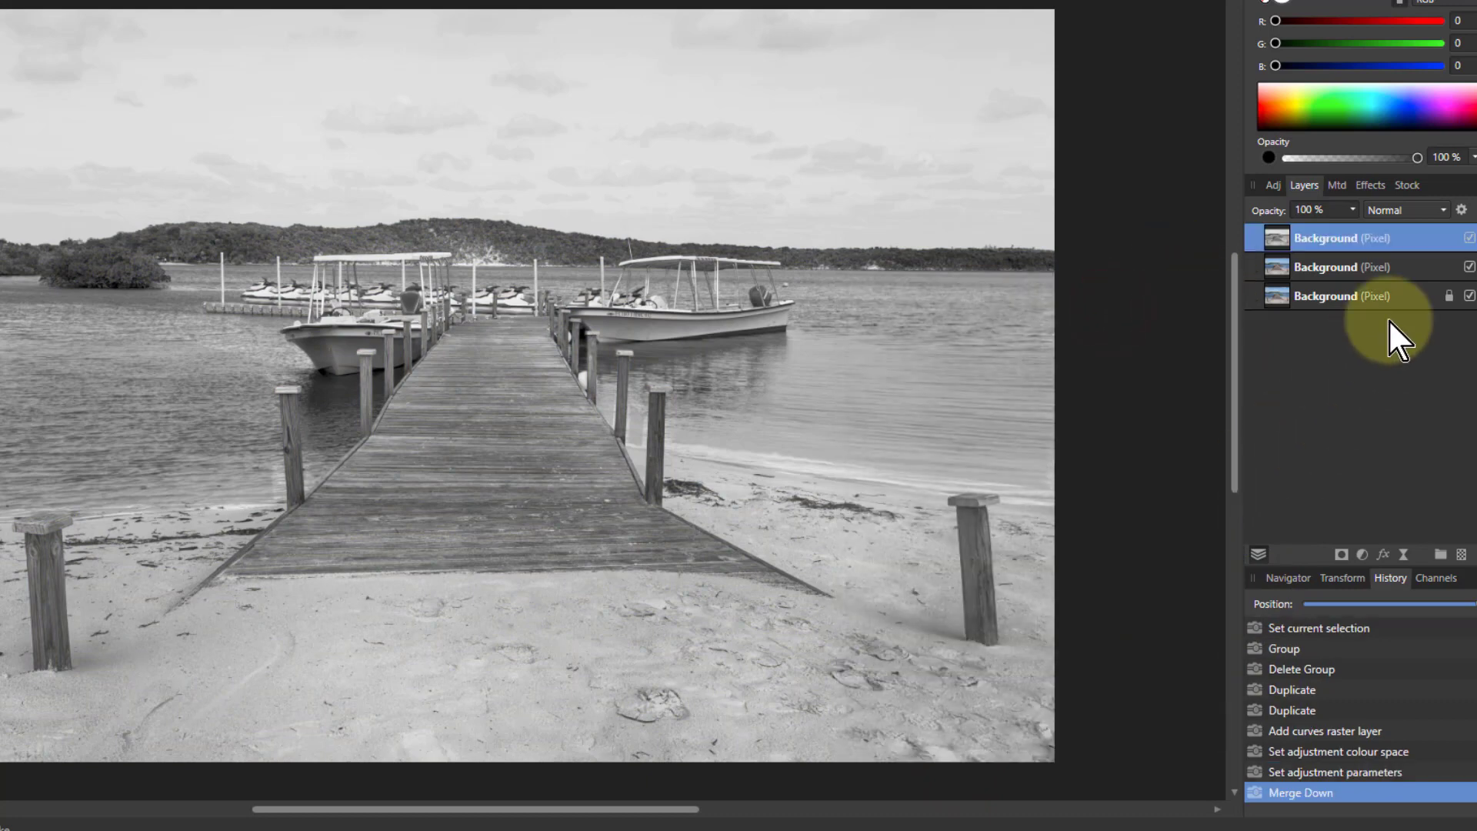
# Step: Hide the black-and-white top layer and select the colour Background copy beneath it
pyautogui.click(1469, 238)
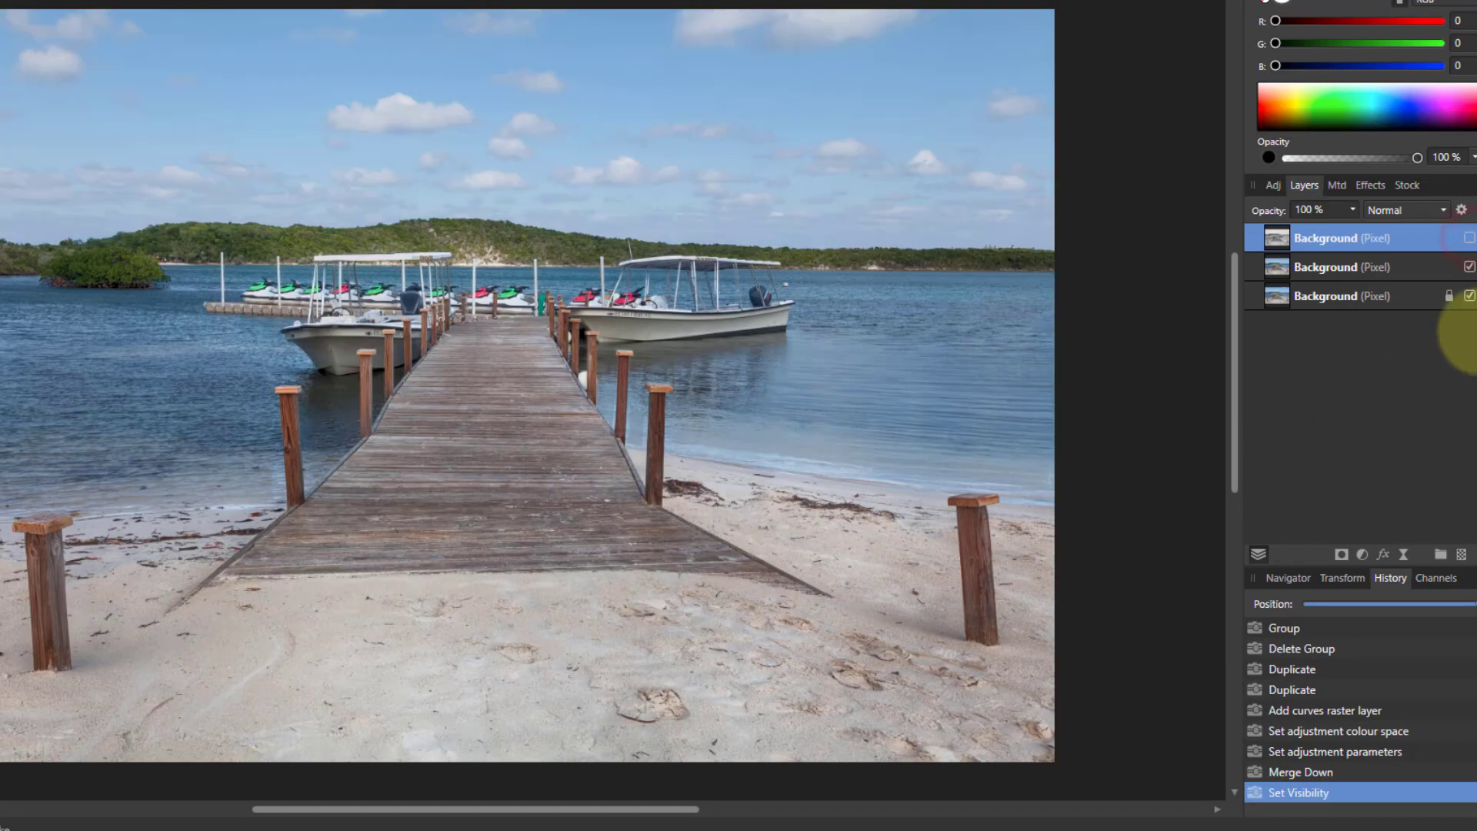
pyautogui.click(1282, 265)
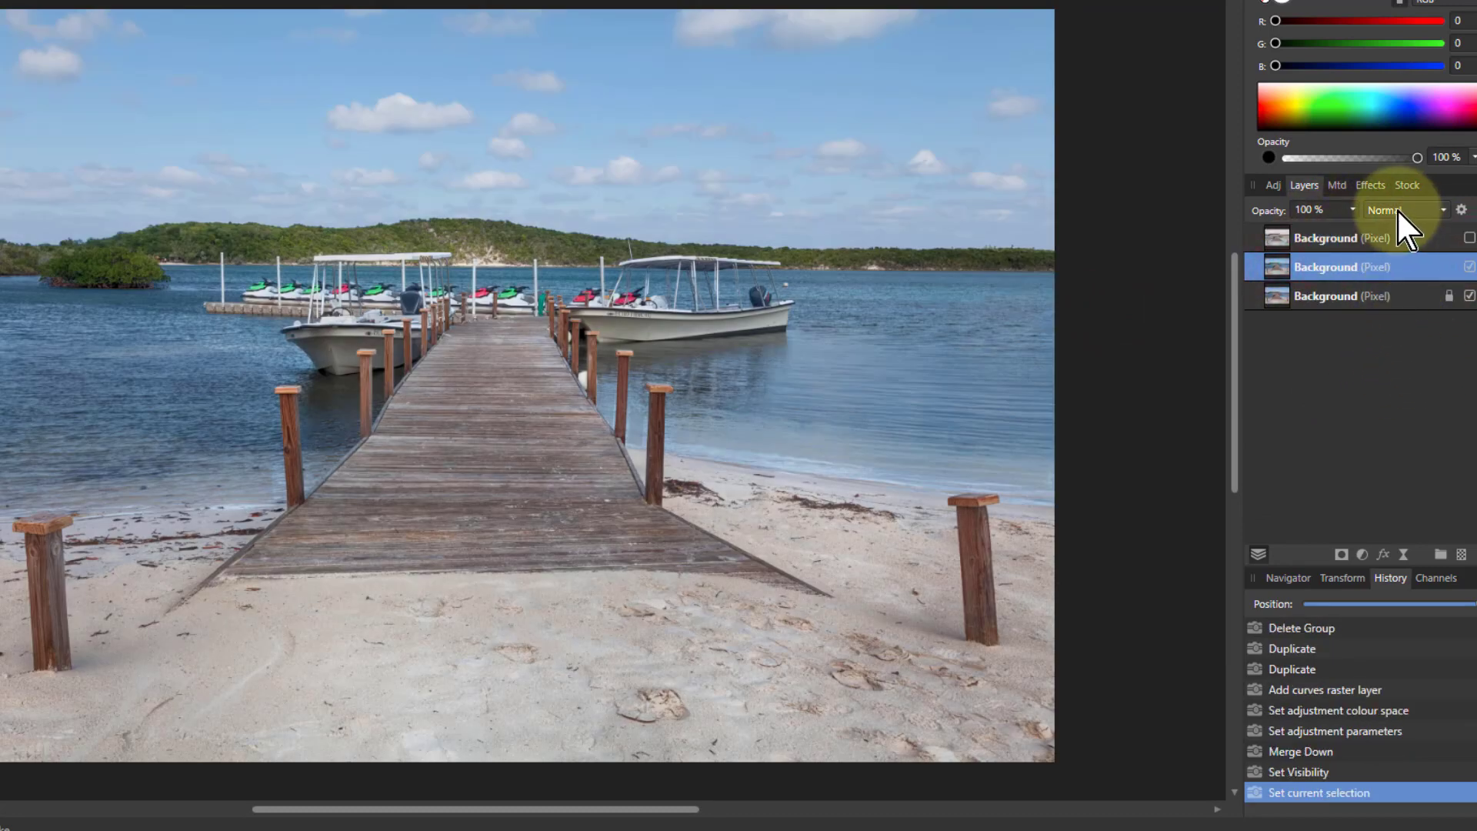
pyautogui.click(1362, 554)
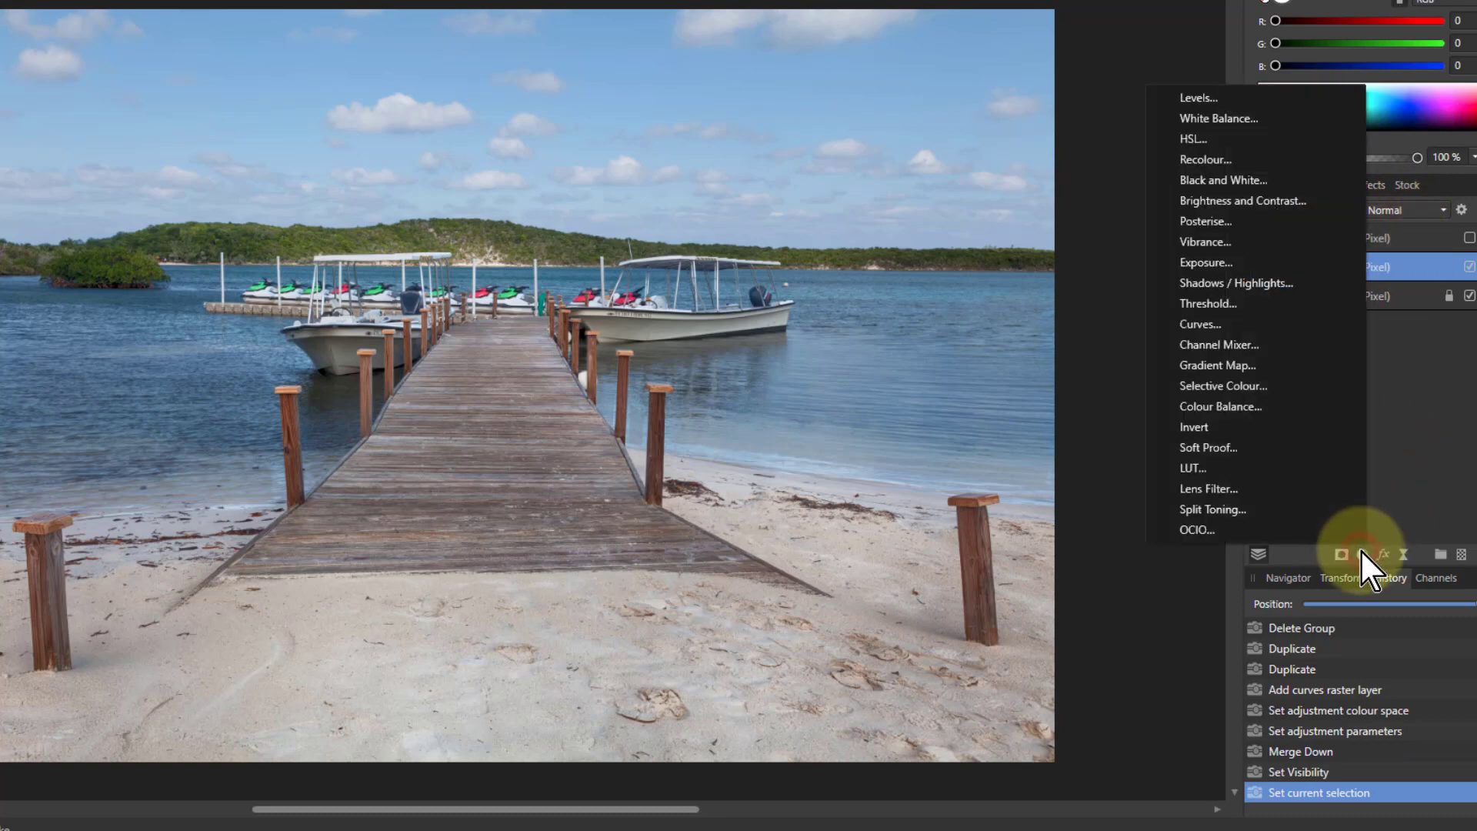
# Step: Add a CMYK Curves to the second layer with the Black channel dropped to zero
pyautogui.click(1226, 324)
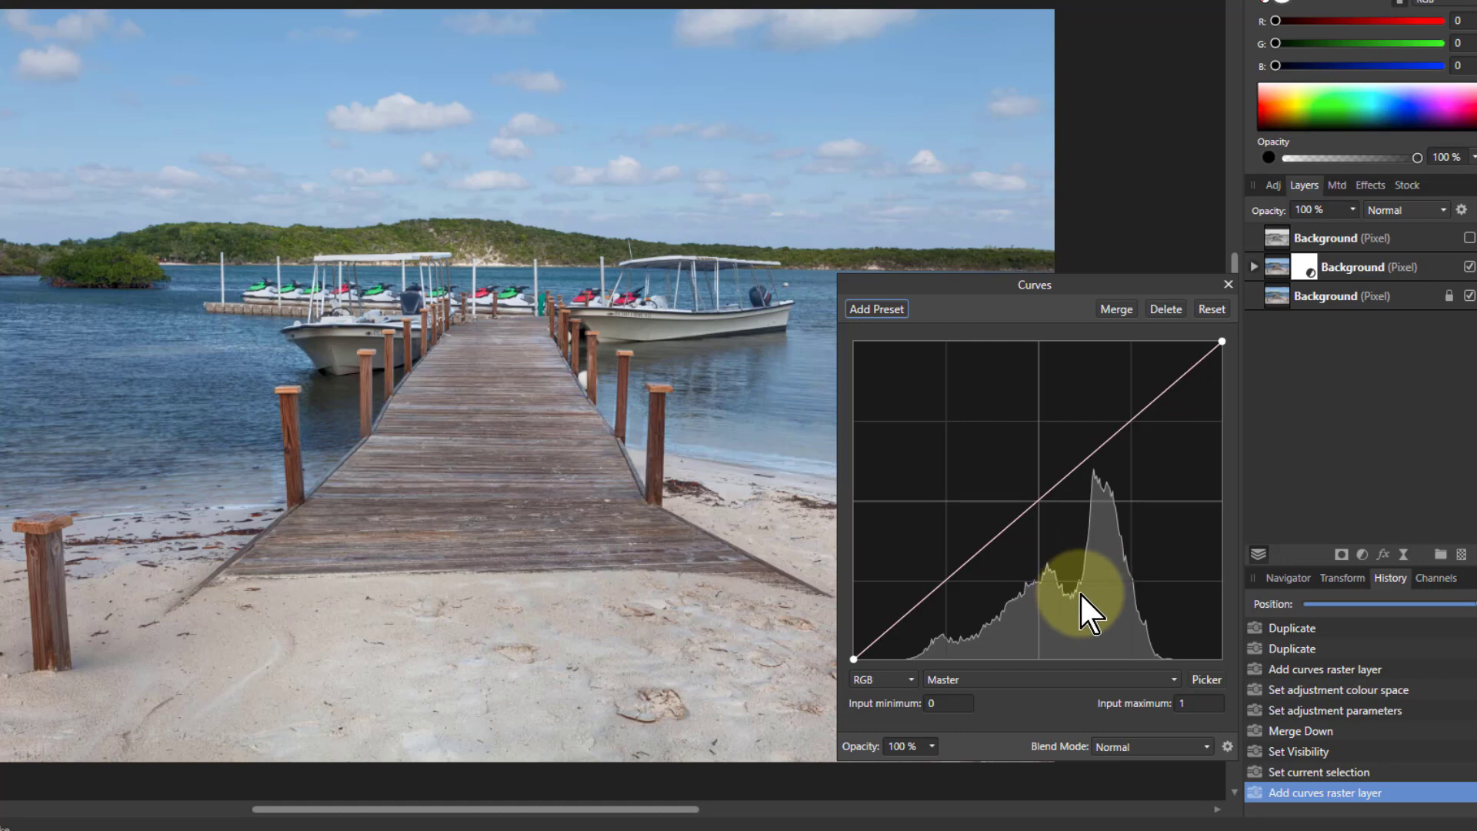
pyautogui.click(873, 682)
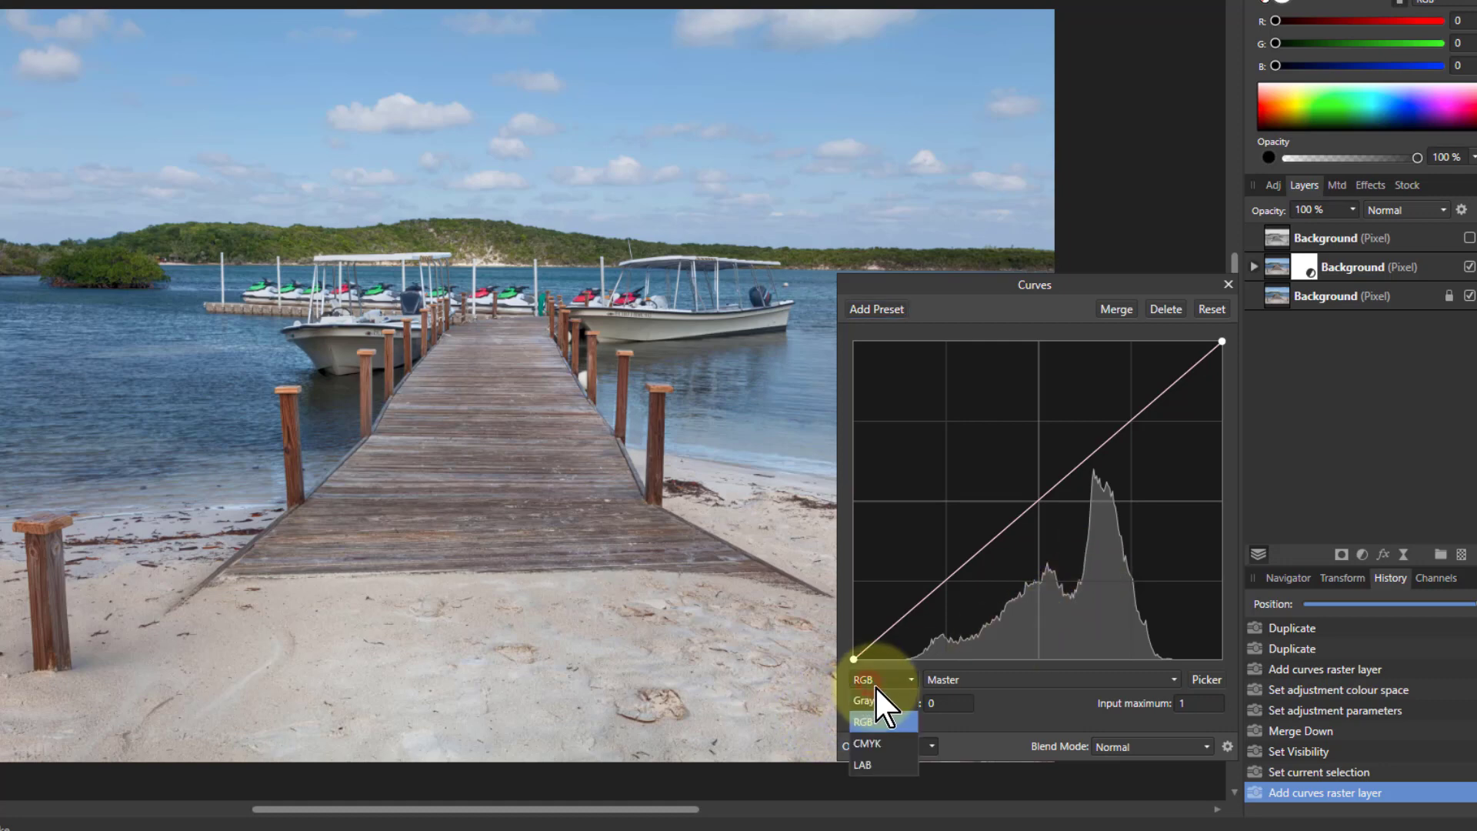
pyautogui.click(869, 744)
pyautogui.click(996, 682)
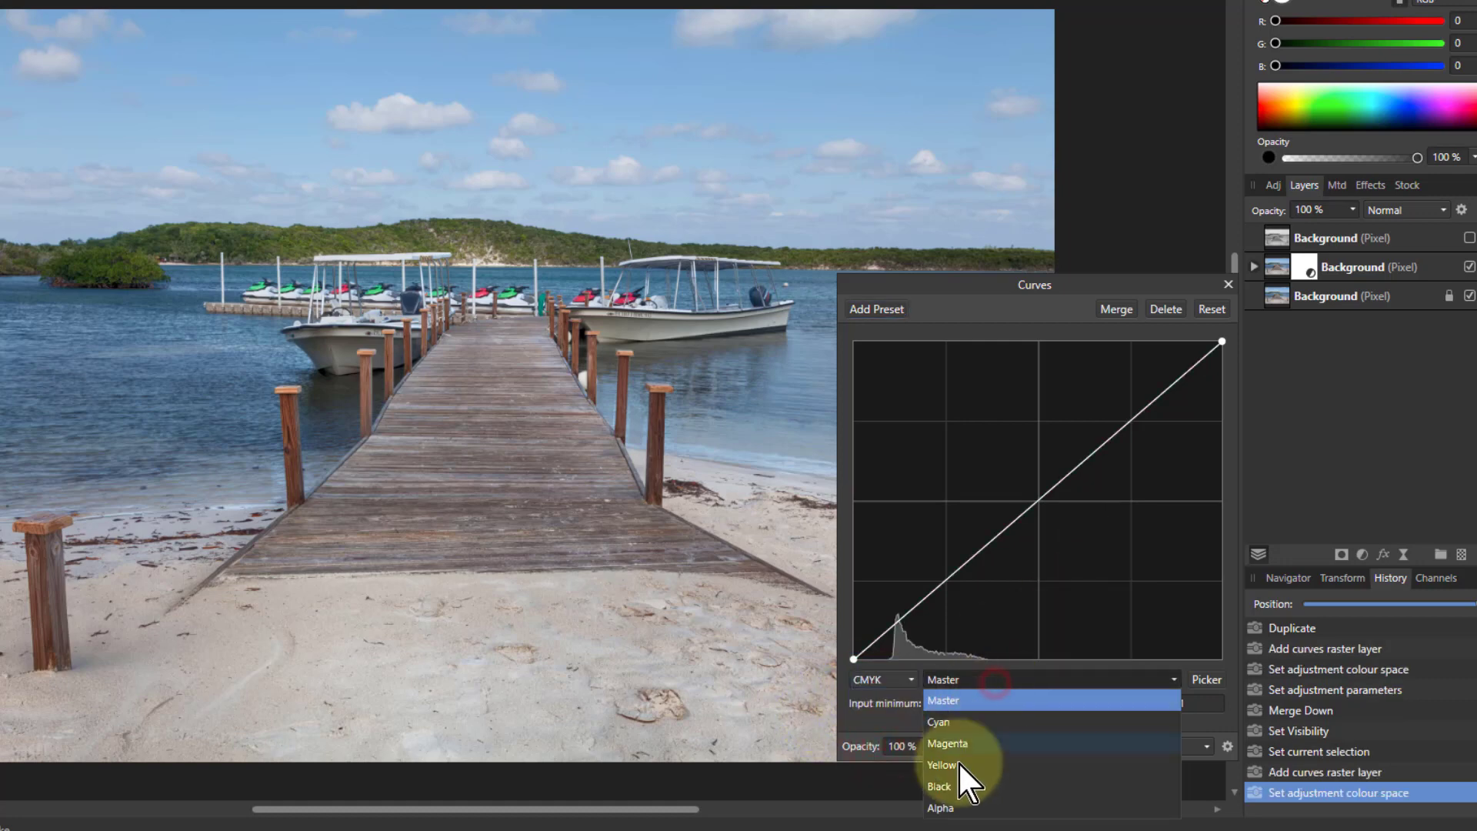
pyautogui.click(961, 790)
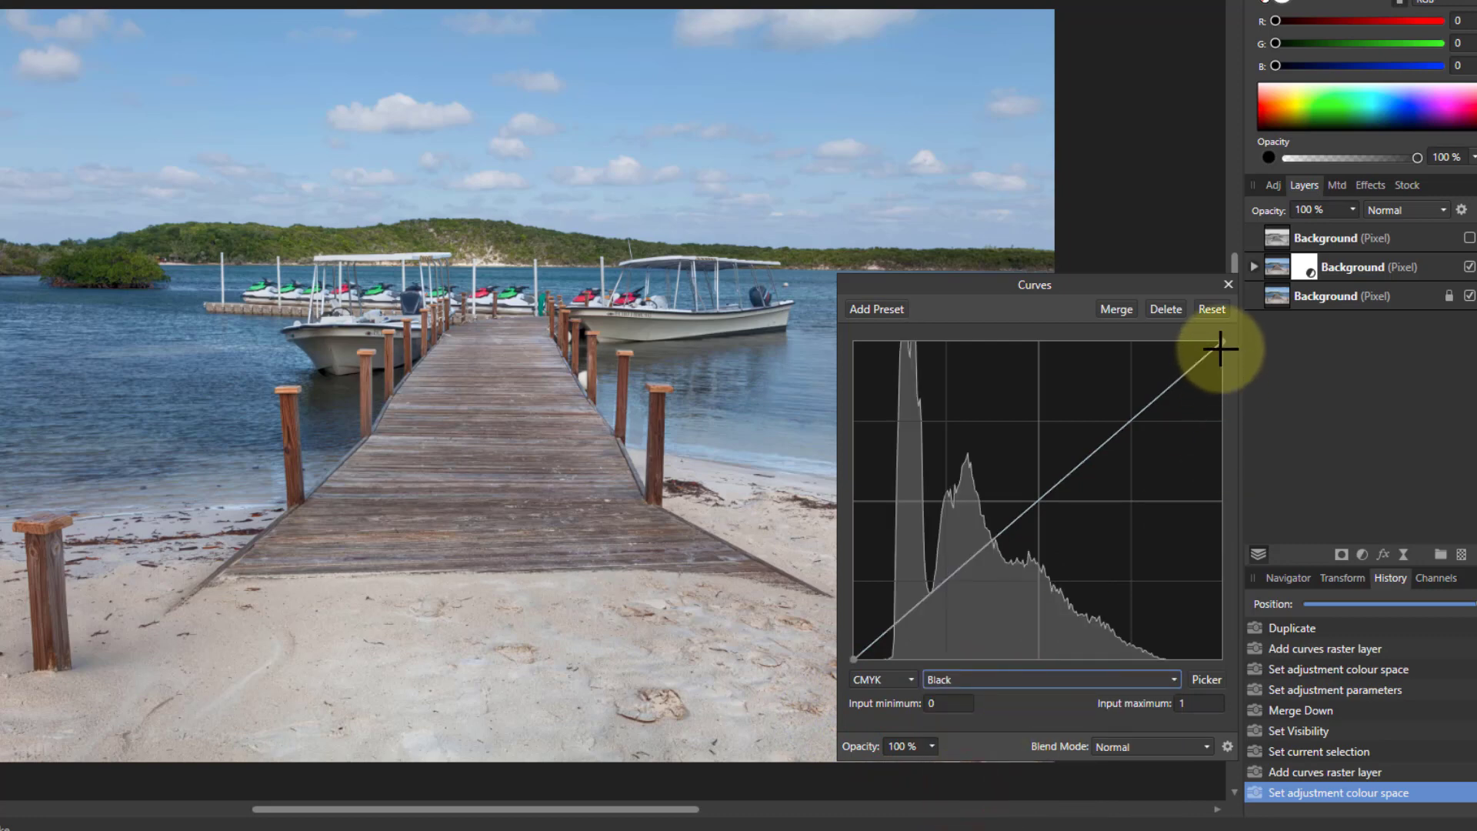
pyautogui.moveTo(1222, 340); pyautogui.dragTo(1257, 736)
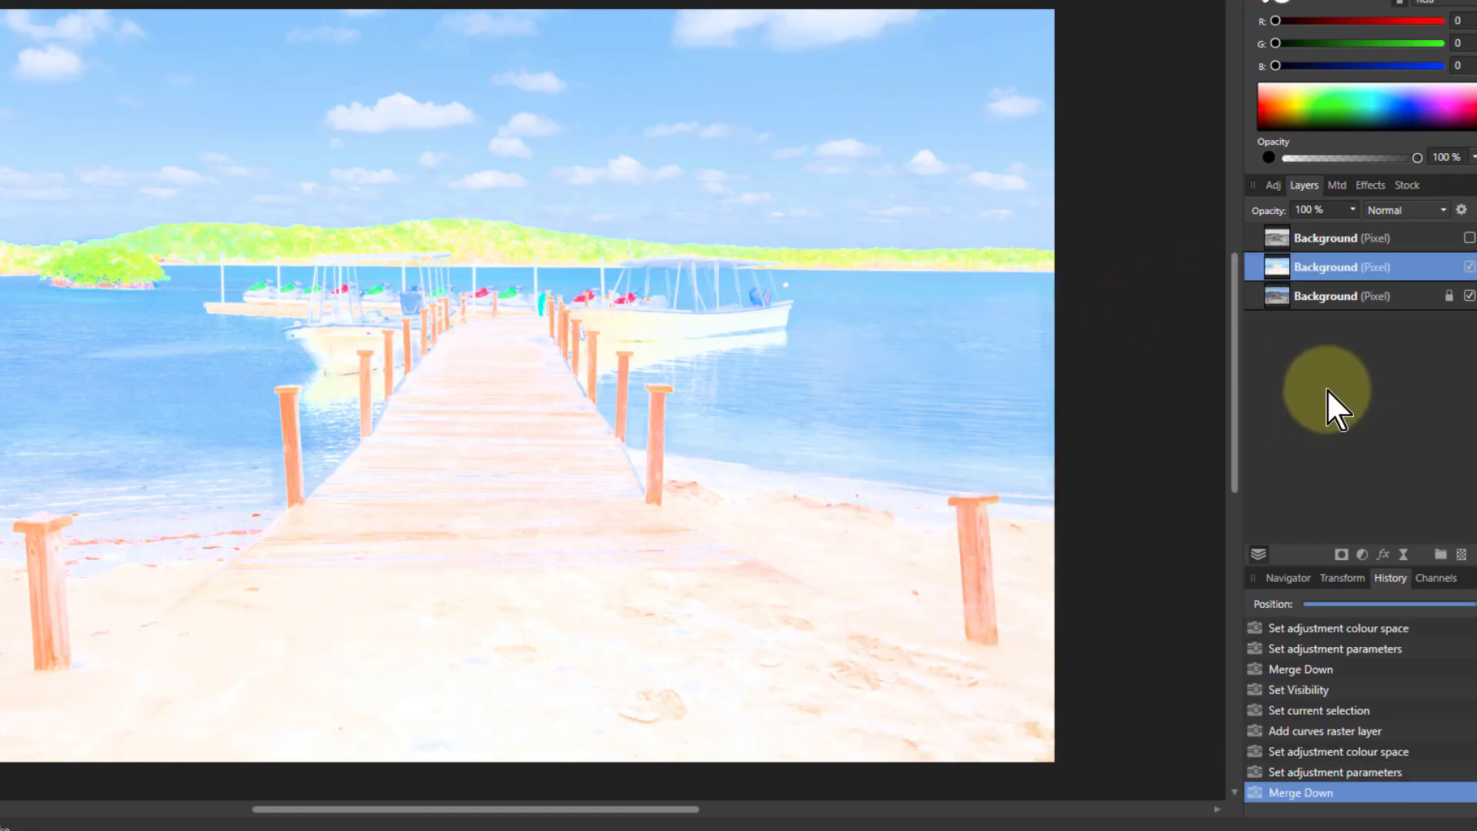
# Step: Show and select the greyscale top layer, then apply Filters > Detect > Detect Edges
pyautogui.click(1469, 237)
pyautogui.click(1301, 243)
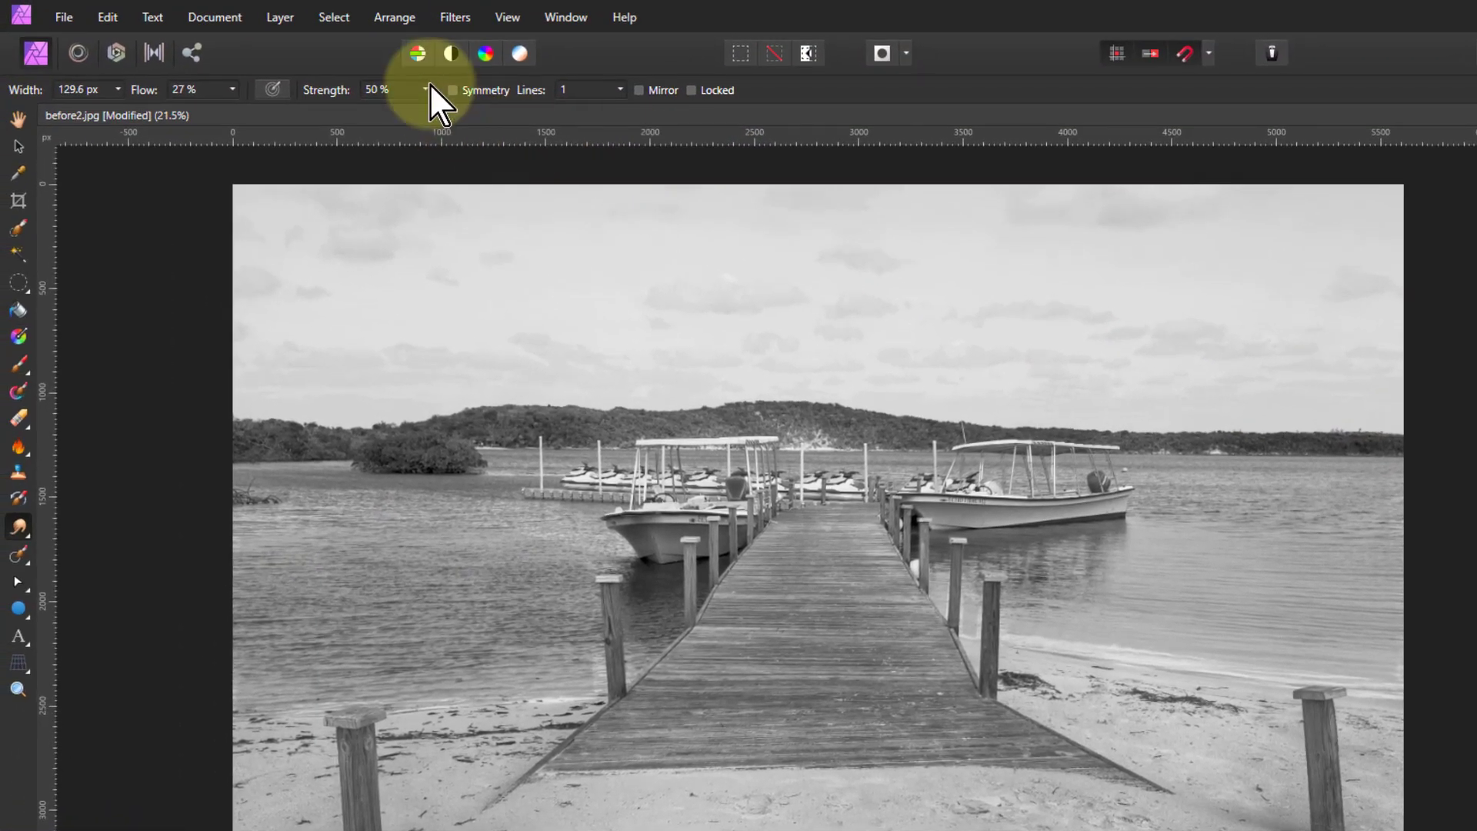
pyautogui.click(450, 17)
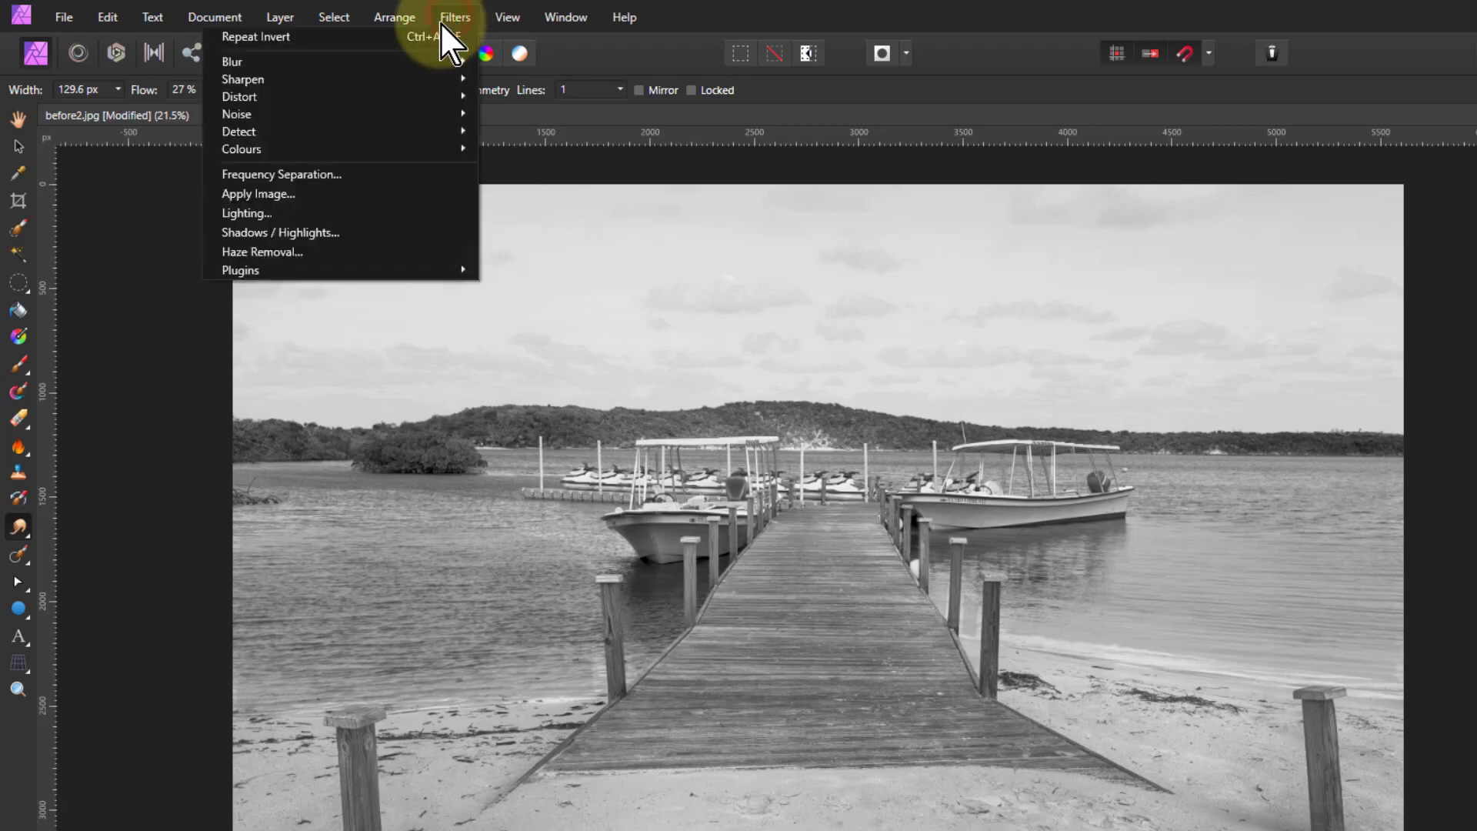
pyautogui.moveTo(410, 127)
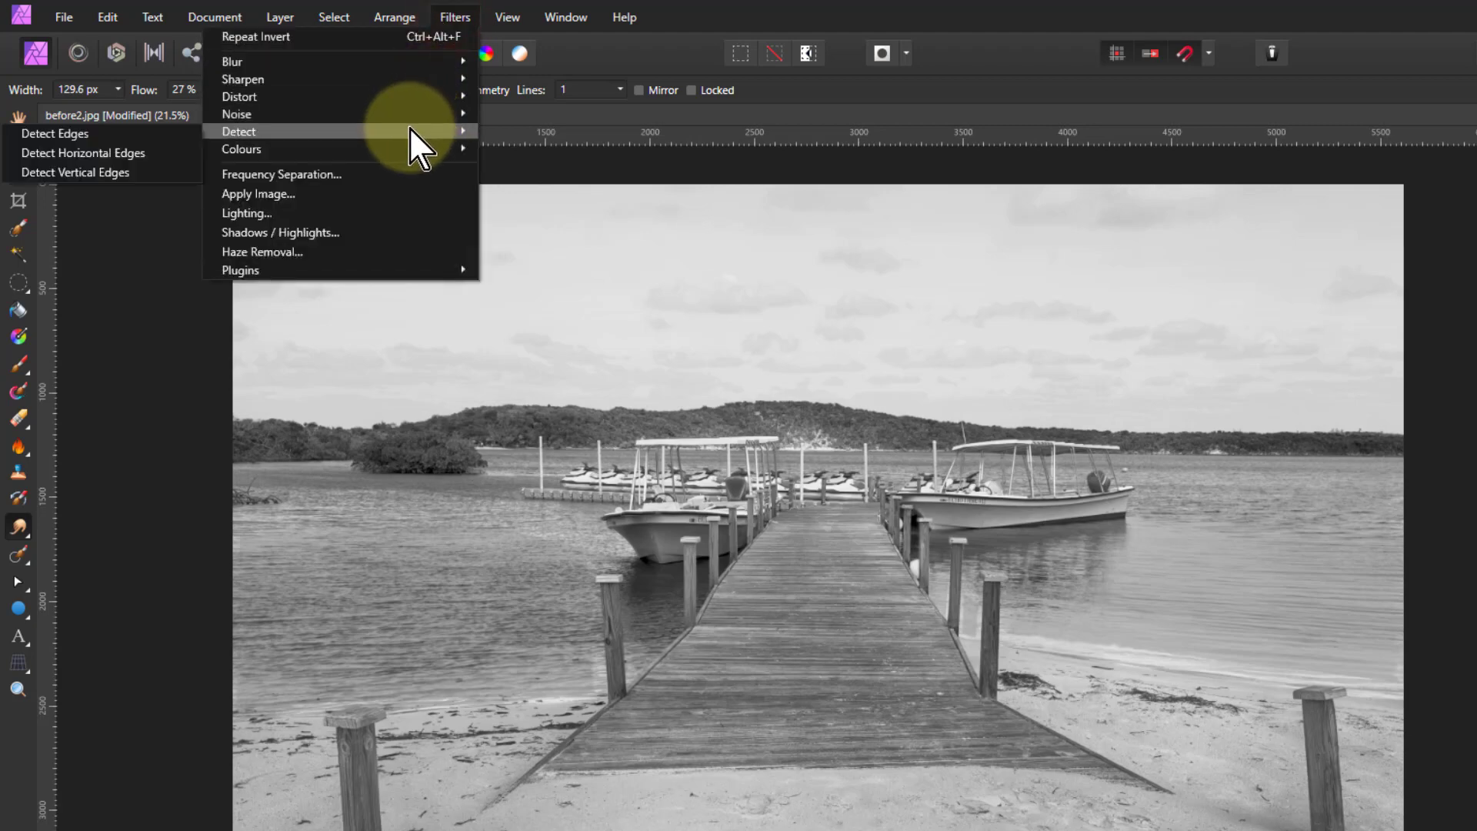
pyautogui.click(110, 129)
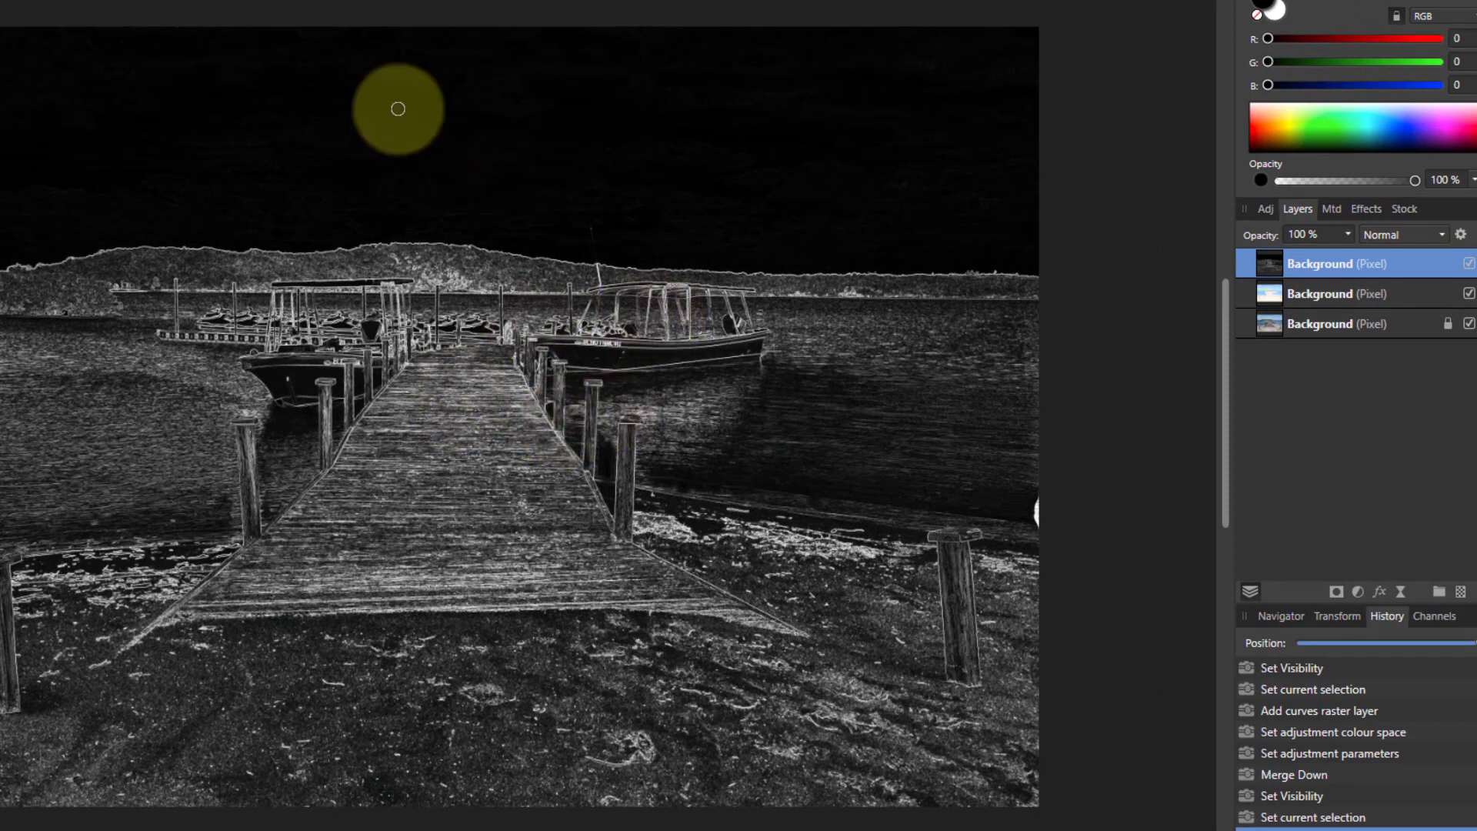
# Step: Invert the edge layer into dark sketch lines and set its opacity to 50%
pyautogui.hotkey('ctrl', 'i')
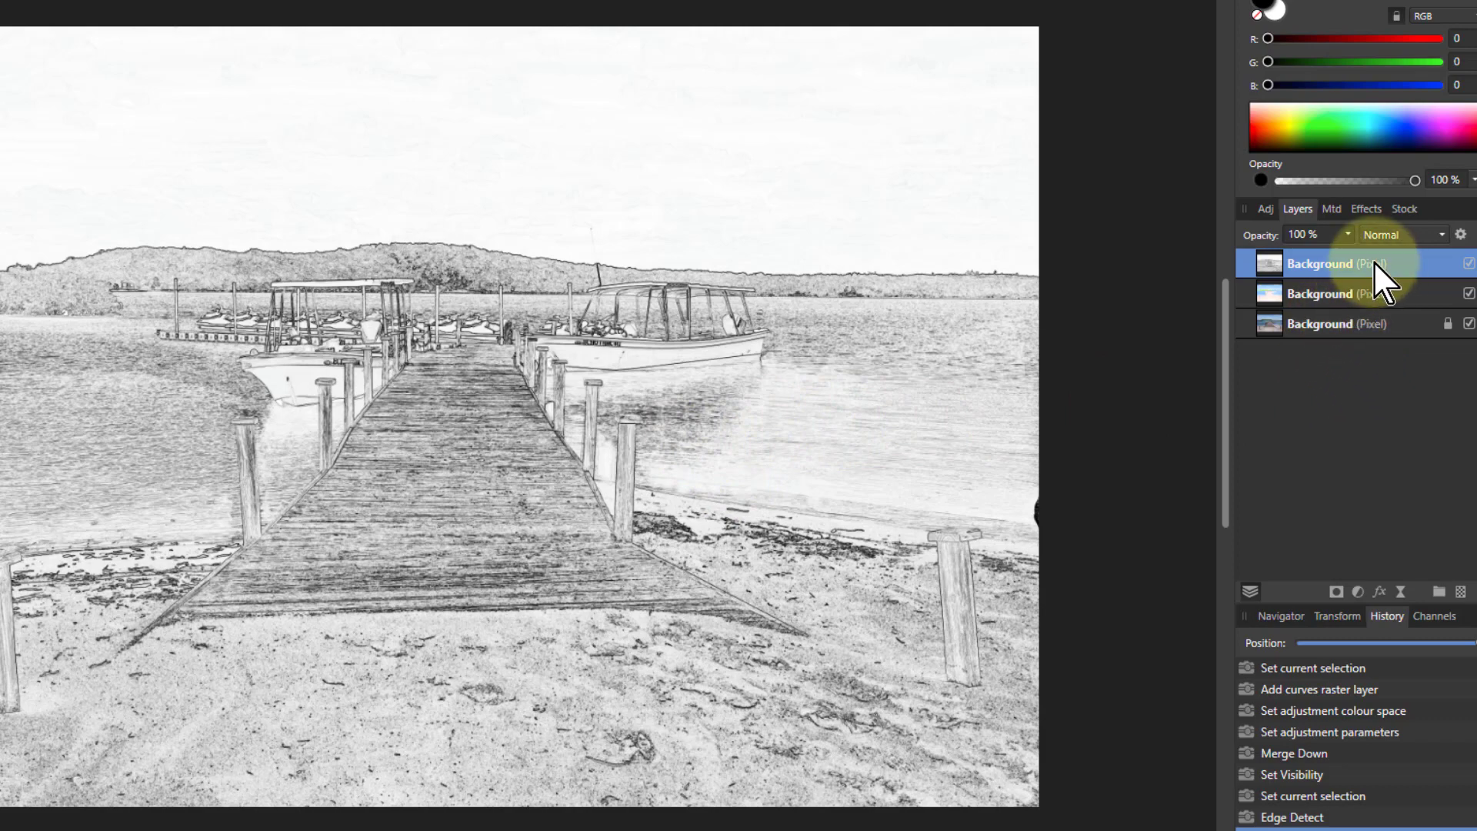
pyautogui.click(1348, 235)
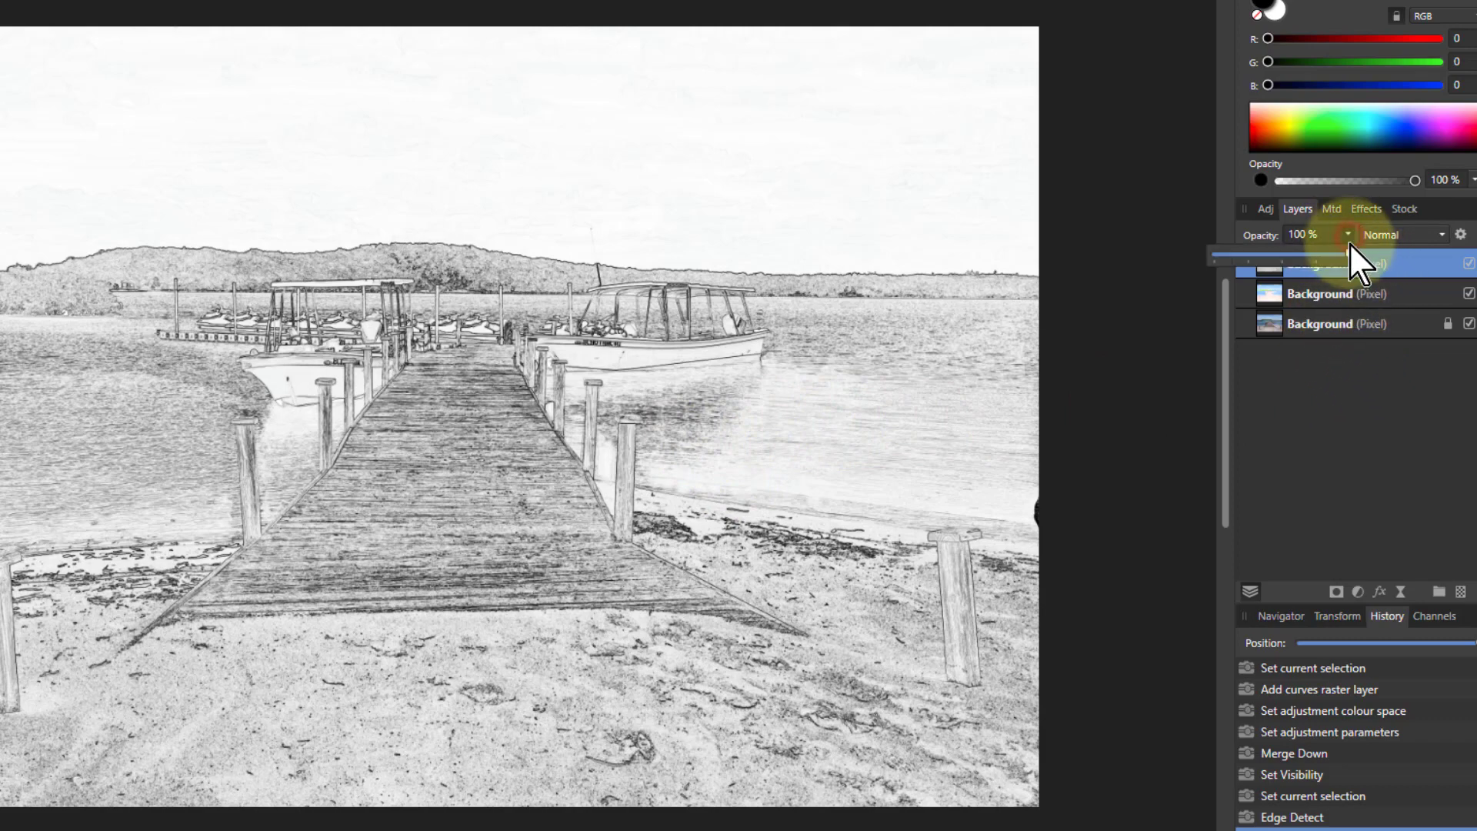
pyautogui.moveTo(1348, 257); pyautogui.dragTo(1280, 269)
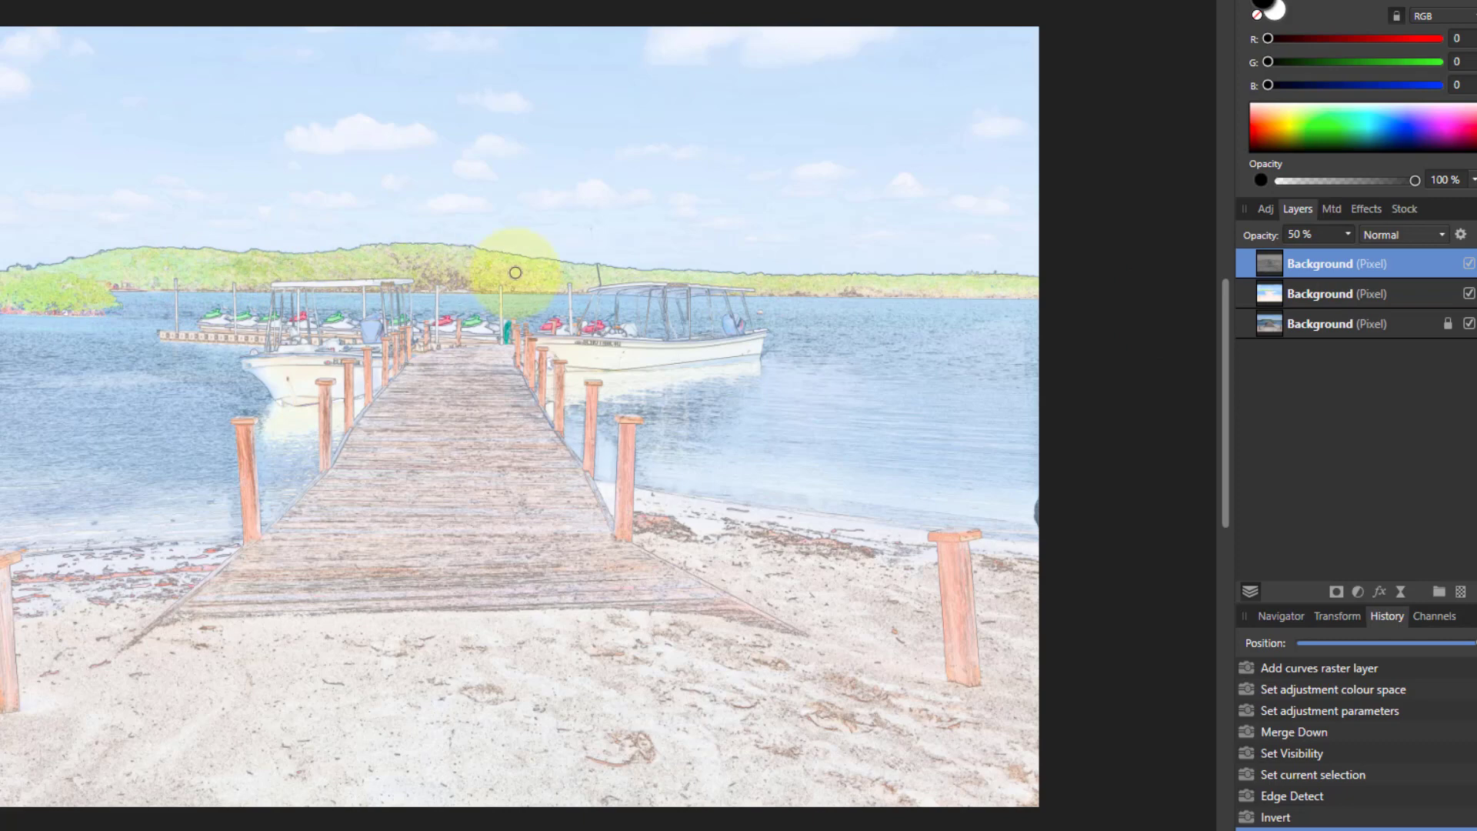
# Step: Preview the layer blend modes and set the sketch layer to Multiply
pyautogui.click(1402, 239)
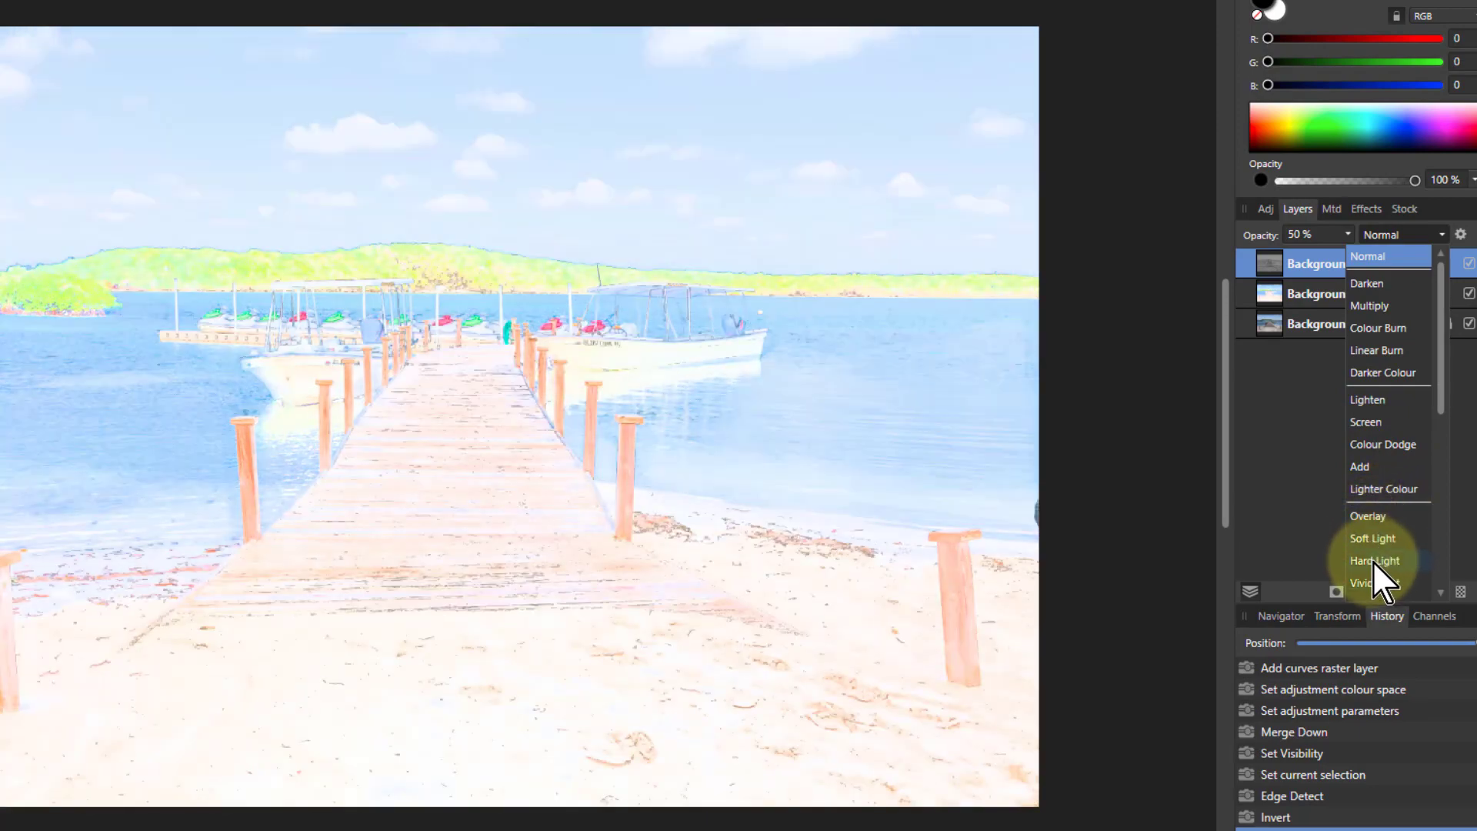
pyautogui.scroll(-3, 1374, 570)
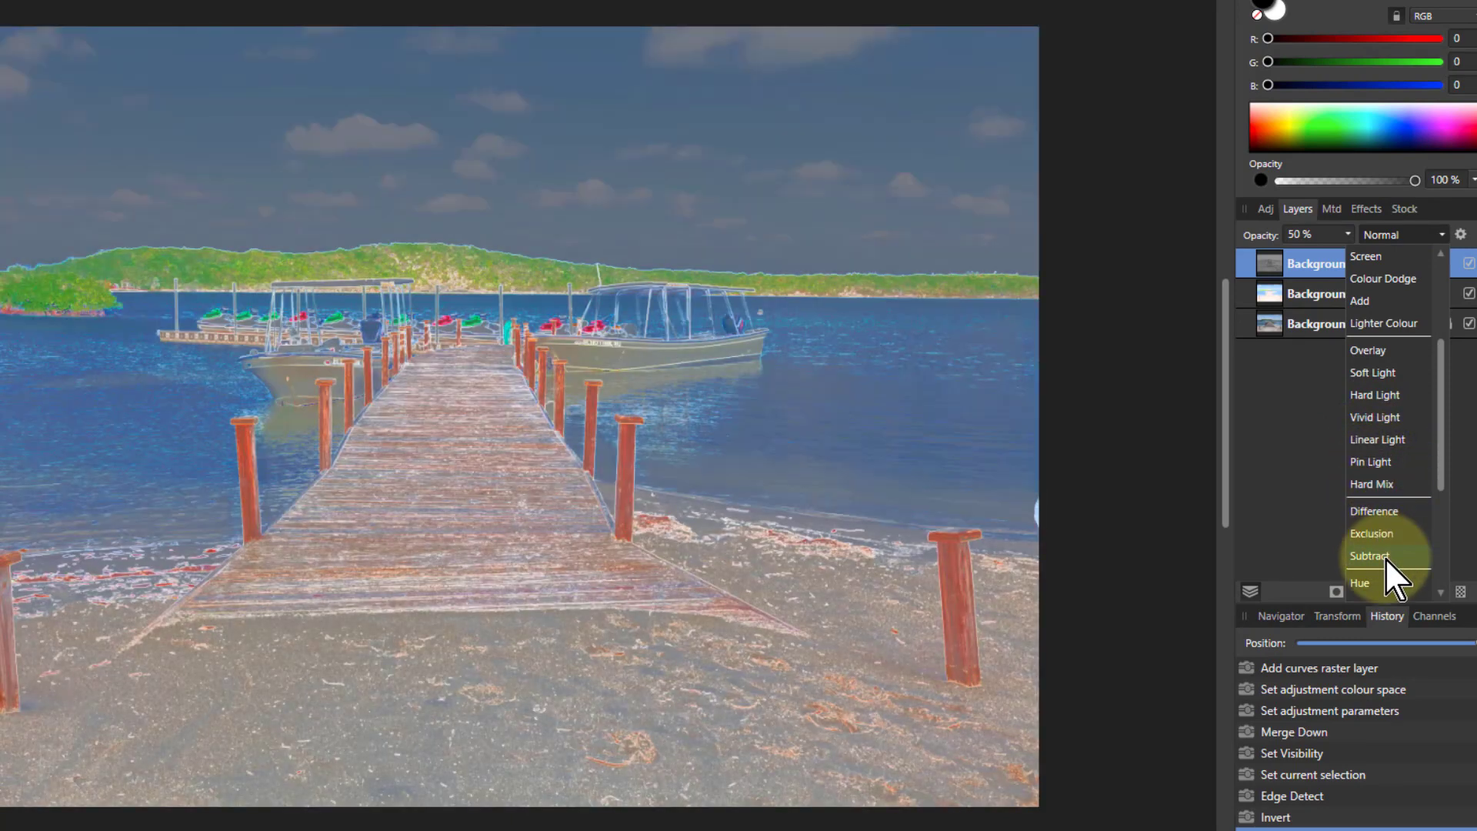
pyautogui.scroll(-2, 1385, 557)
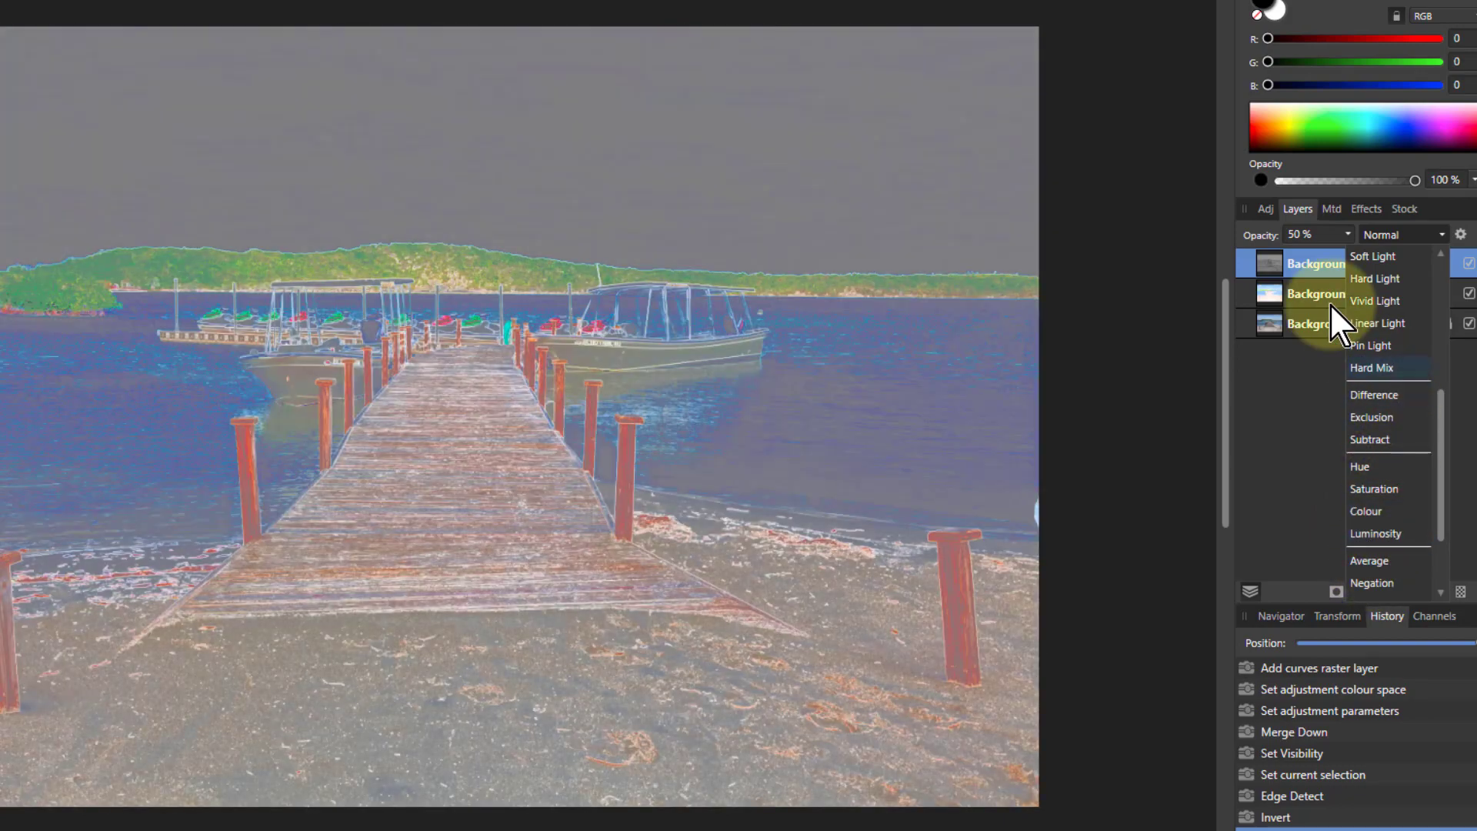
pyautogui.scroll(5, 1398, 382)
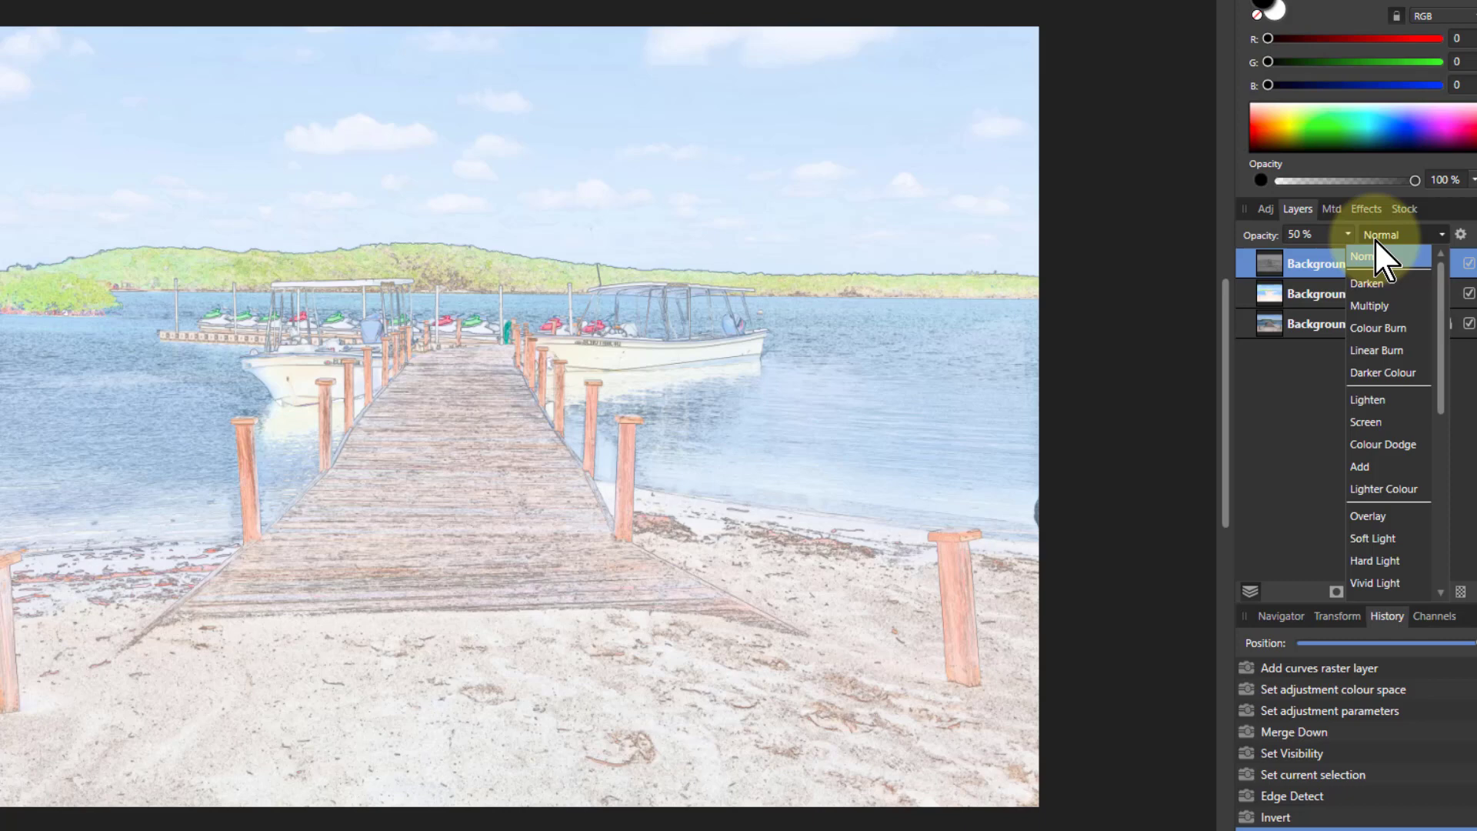
pyautogui.click(1385, 237)
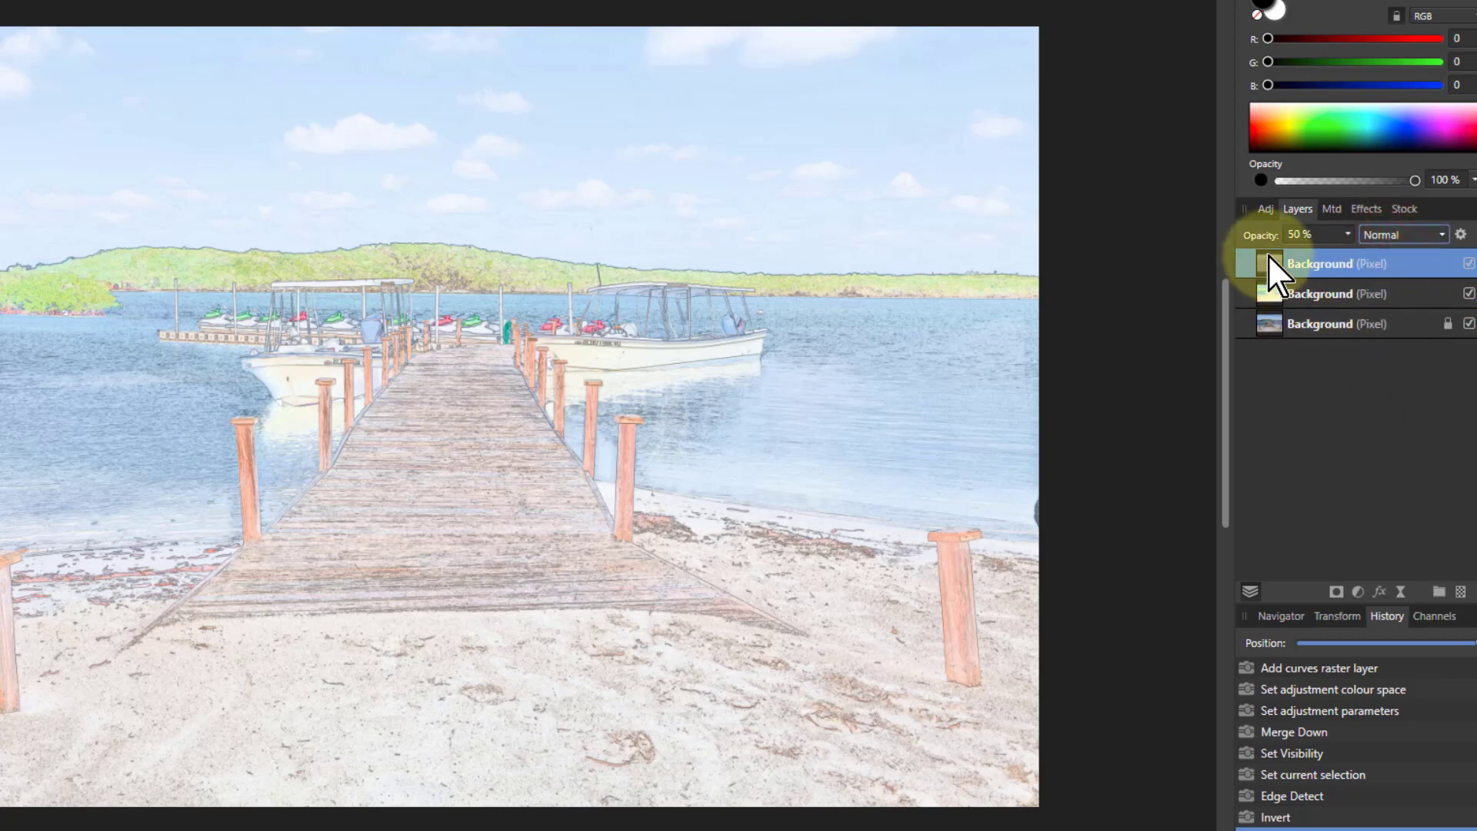
pyautogui.click(1405, 235)
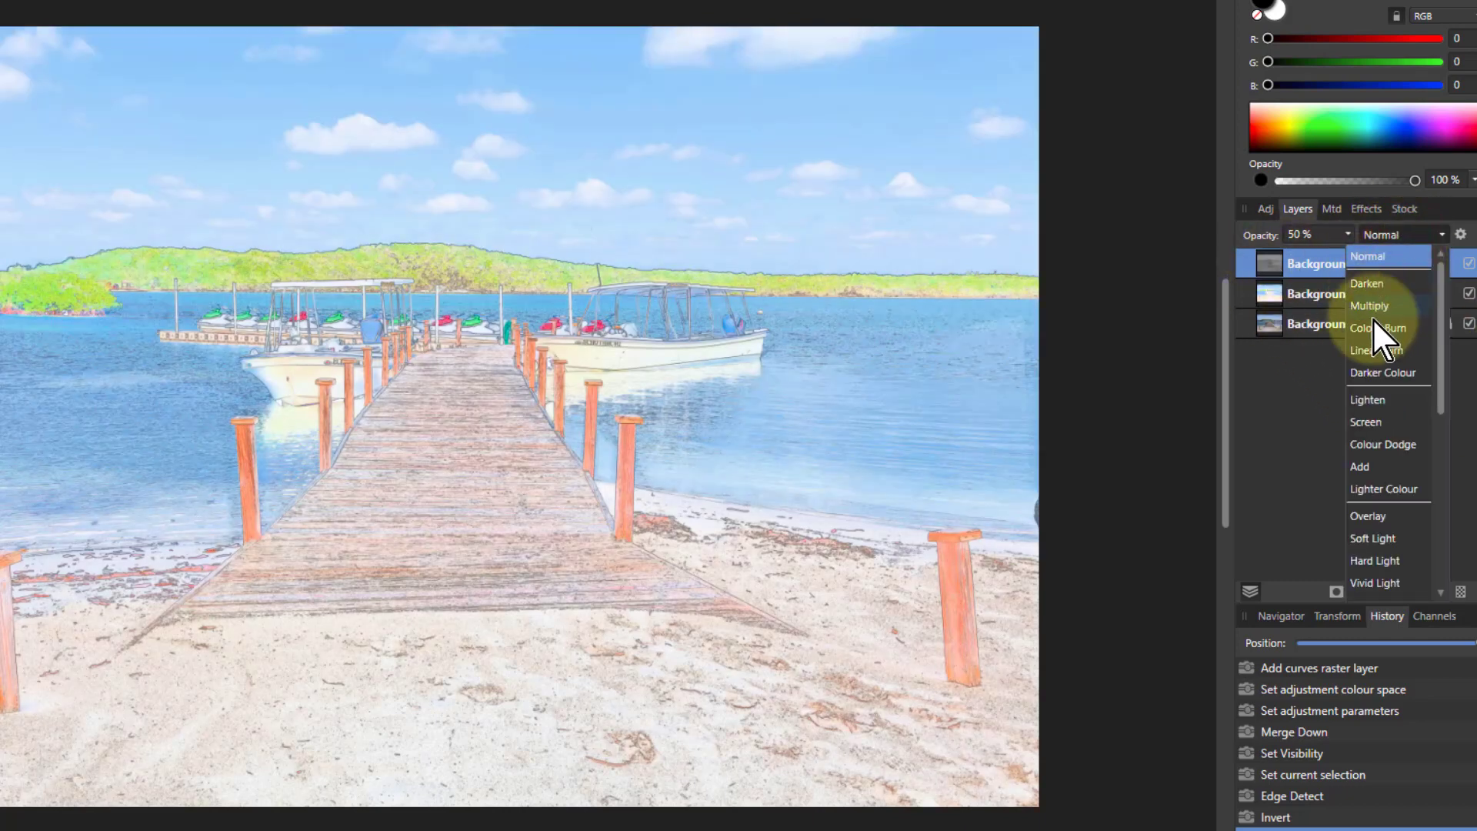
pyautogui.click(1370, 307)
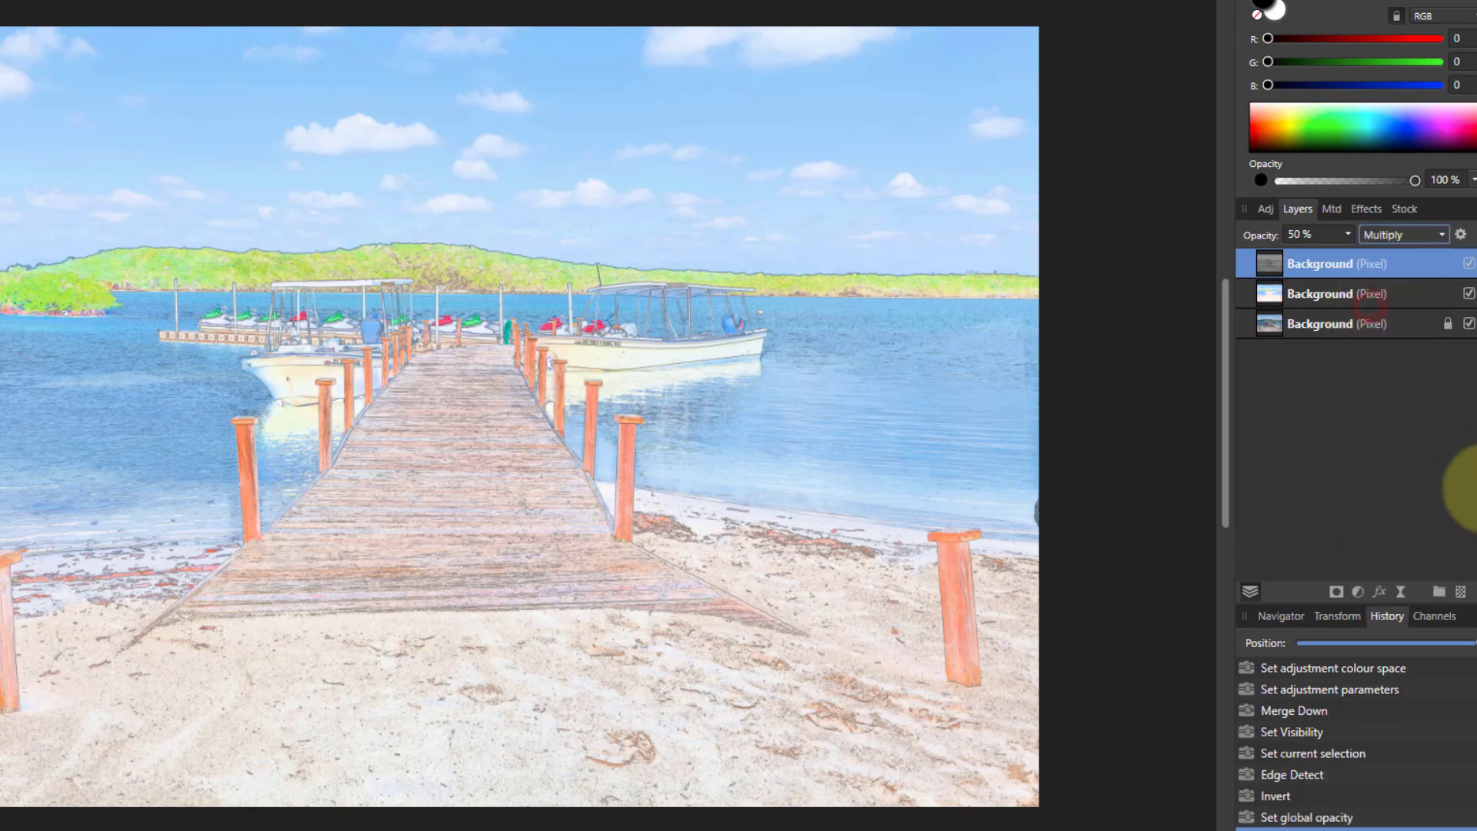
# Step: Select the sketch and pale-colour layers together and group them with Ctrl+G
pyautogui.keyDown('shift'); pyautogui.click(1322, 292); pyautogui.keyUp('shift')
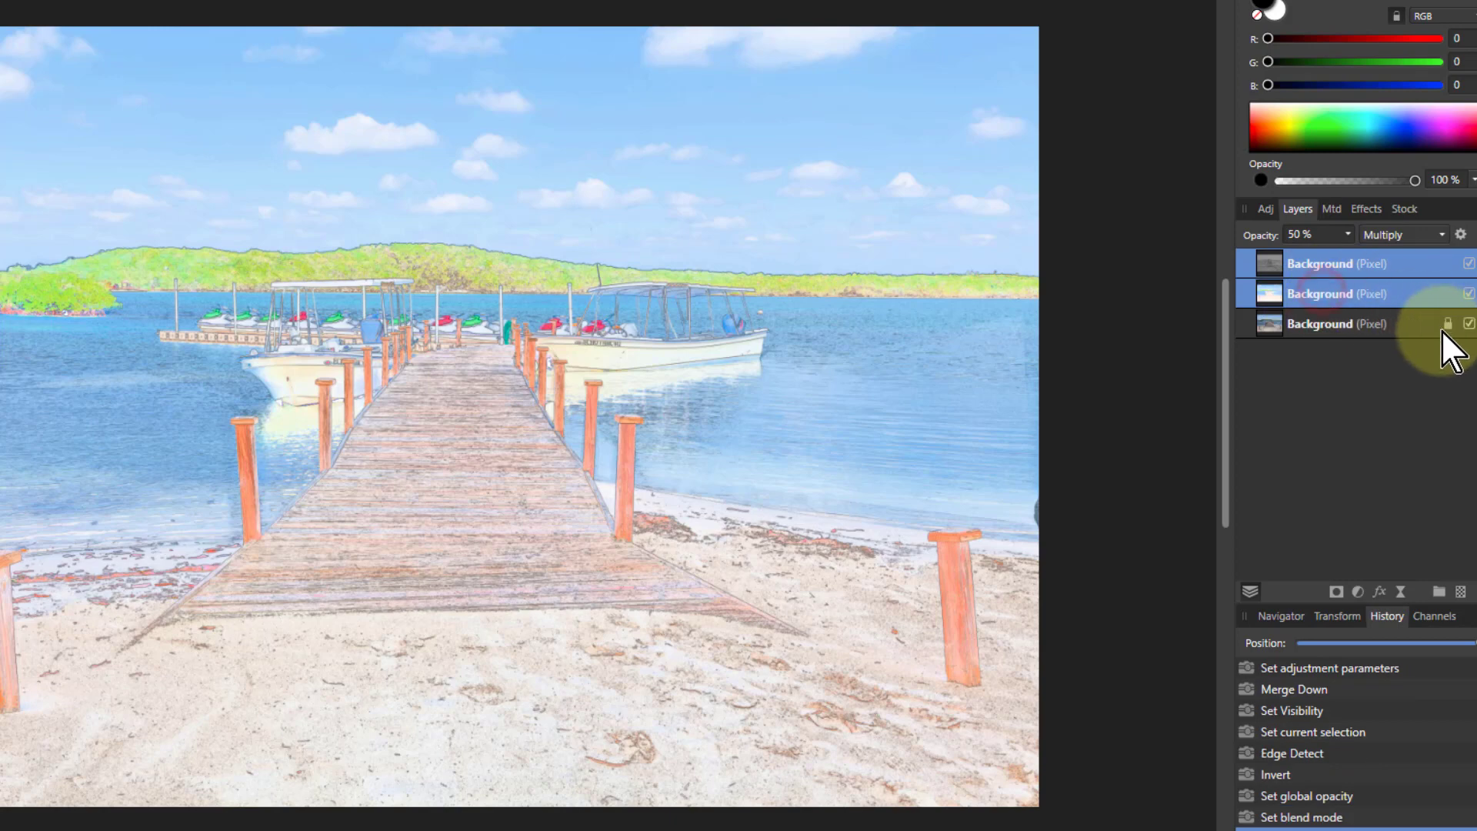
pyautogui.hotkey('ctrl', 'g')
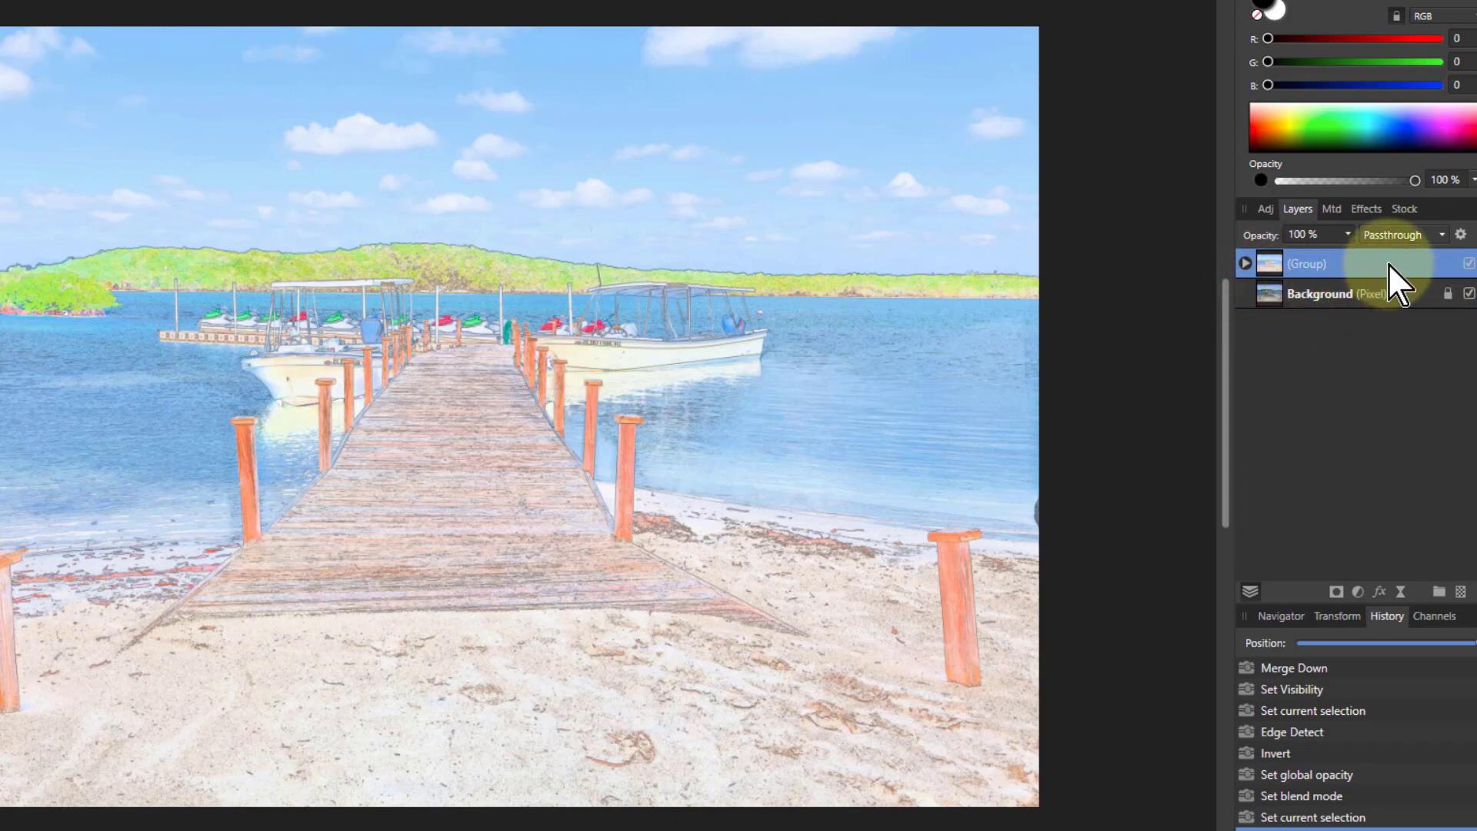
# Step: Set the group's blend mode to Pin Light and its opacity to 50%
pyautogui.click(1392, 235)
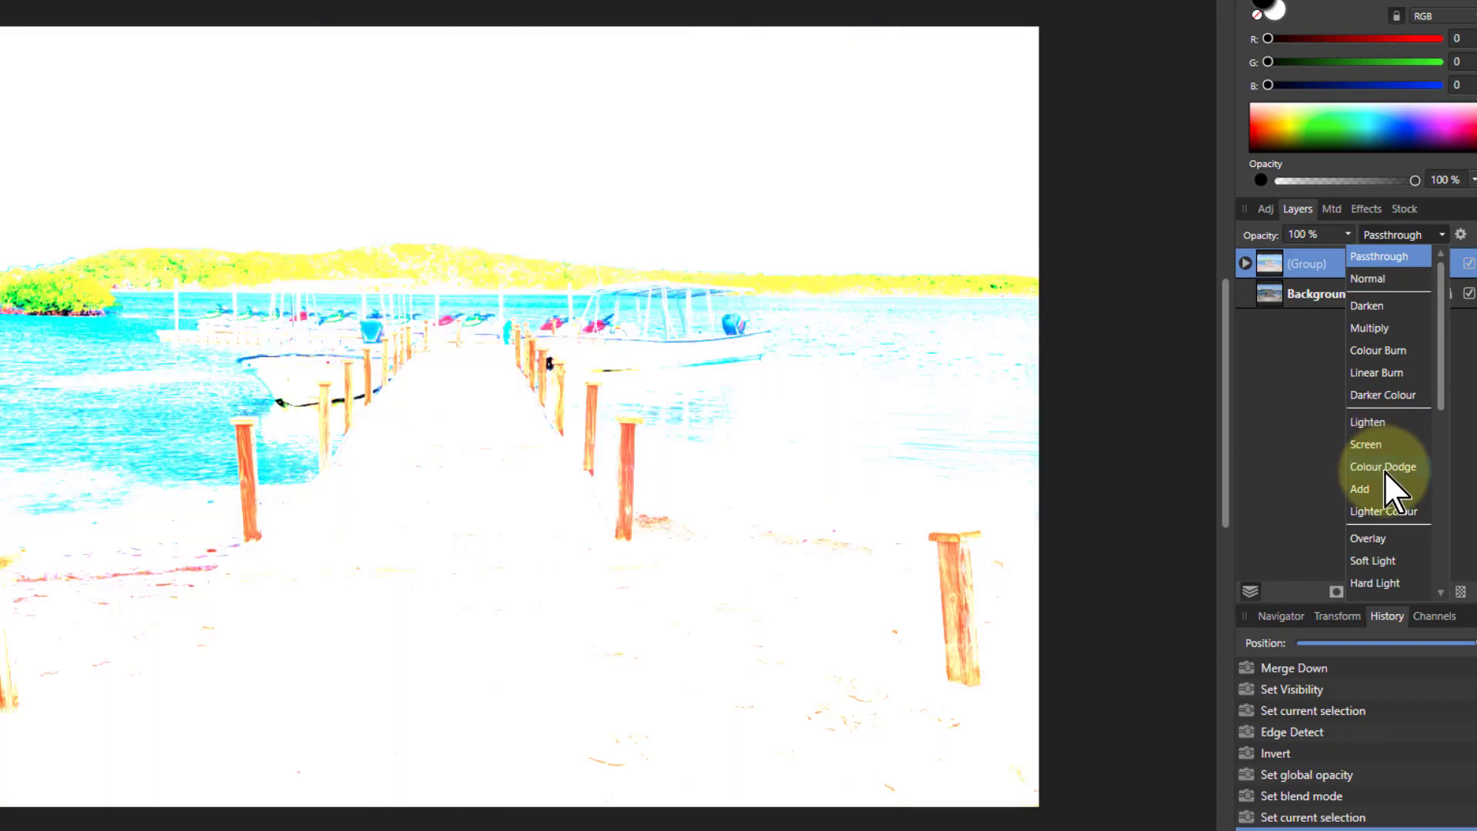
pyautogui.scroll(-3, 1383, 471)
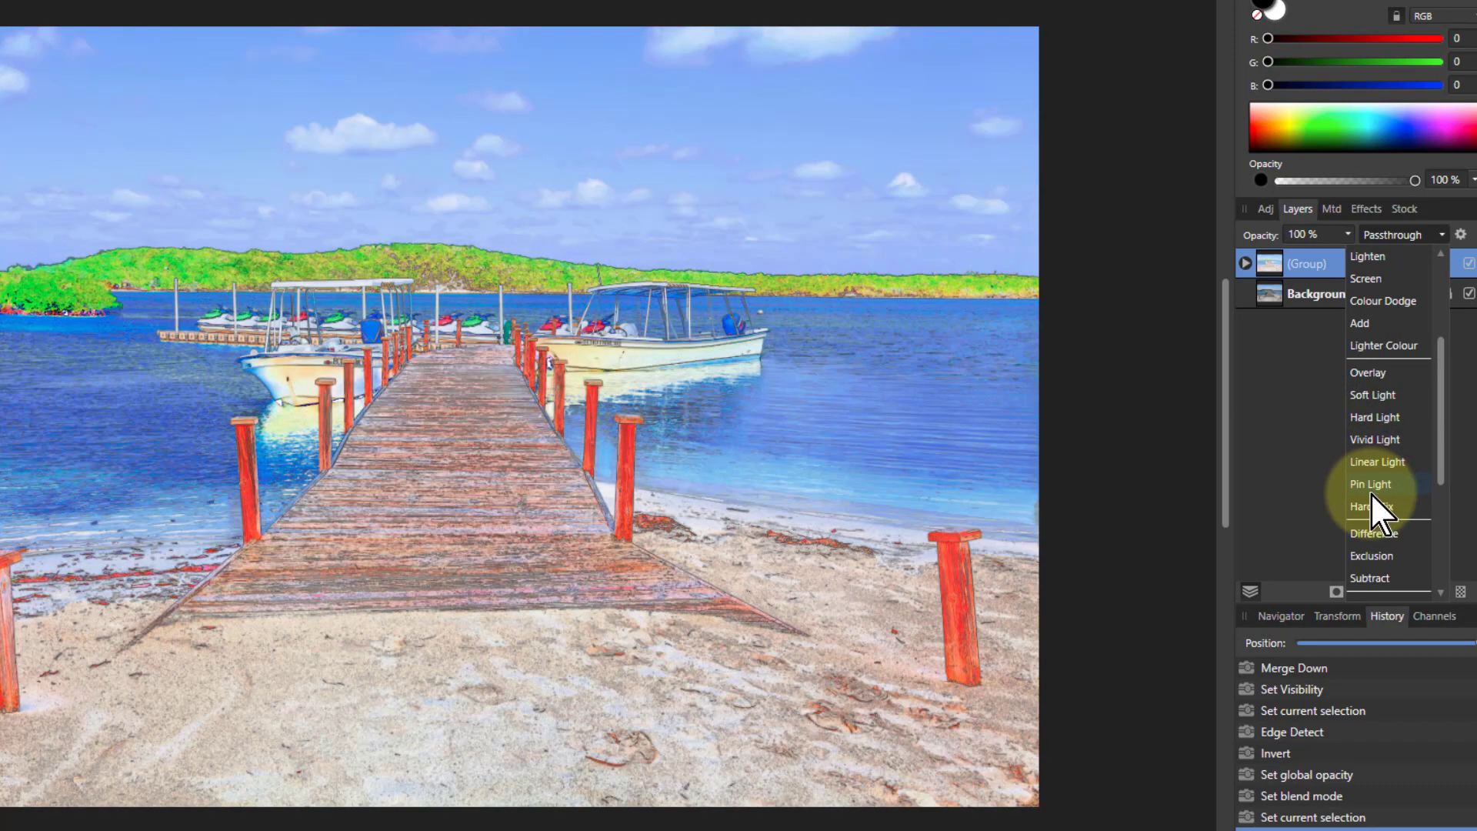
pyautogui.click(1366, 483)
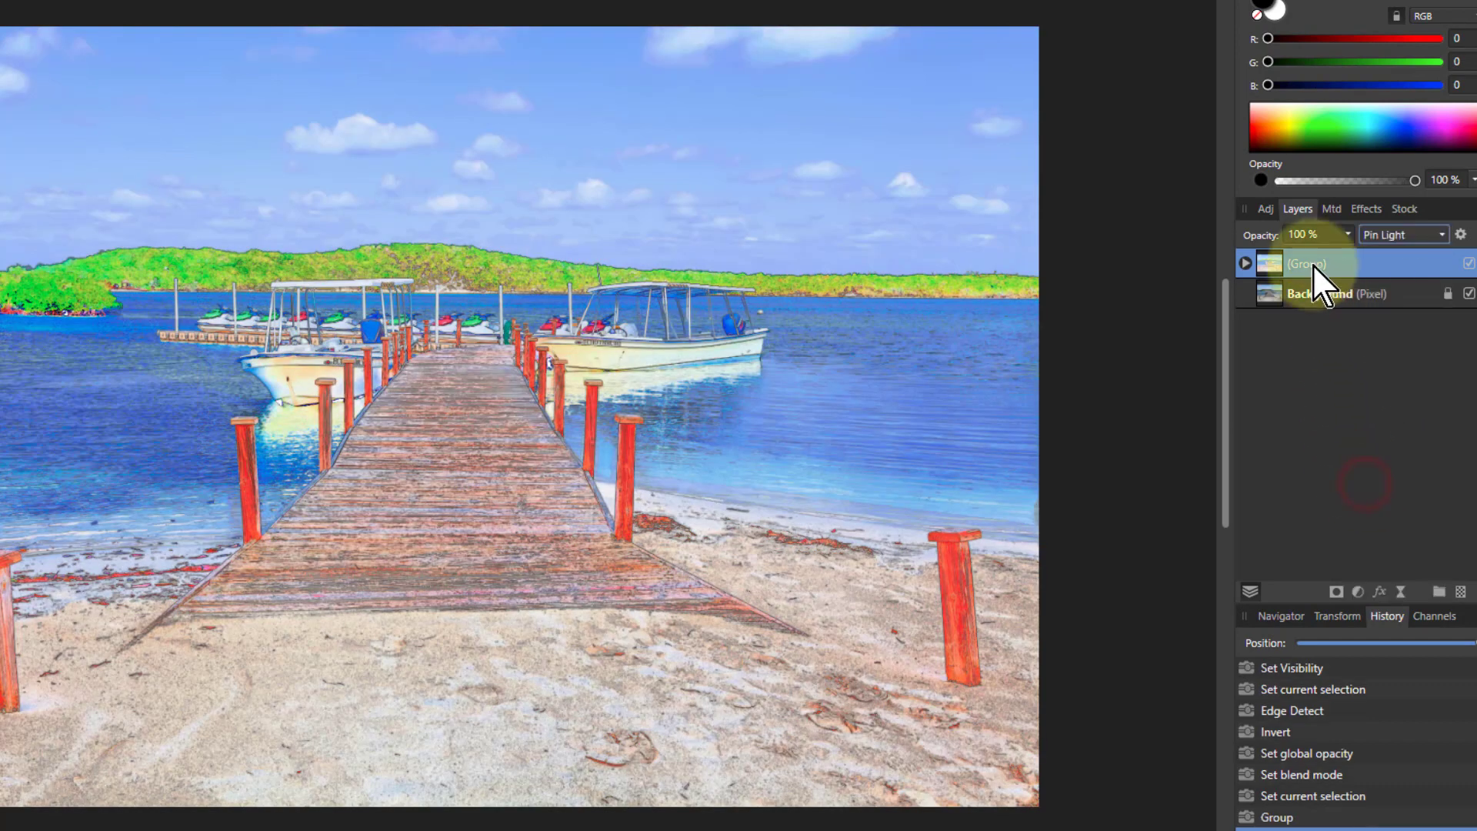
pyautogui.click(1350, 235)
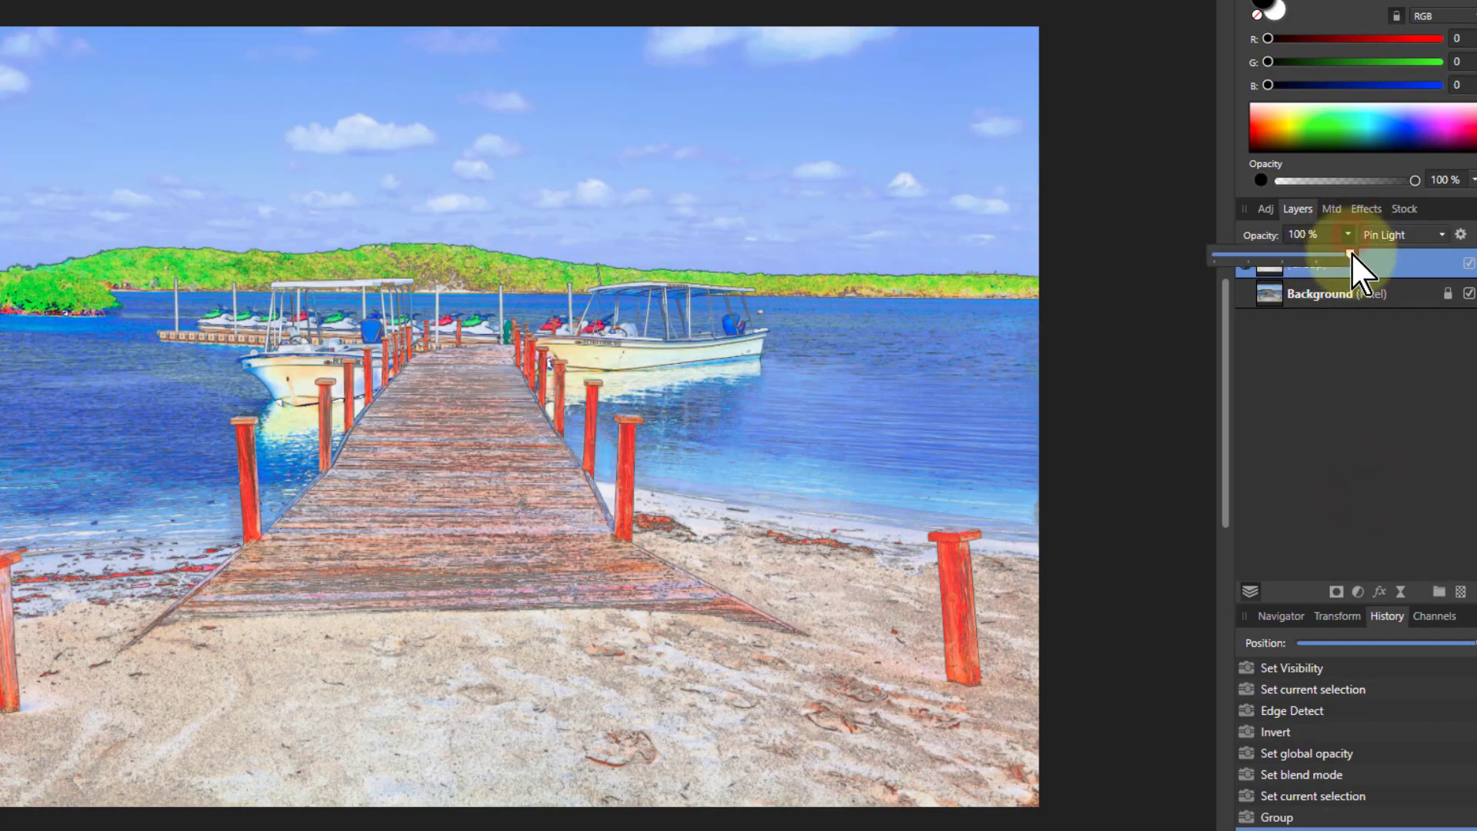
pyautogui.moveTo(1352, 252); pyautogui.dragTo(1283, 260)
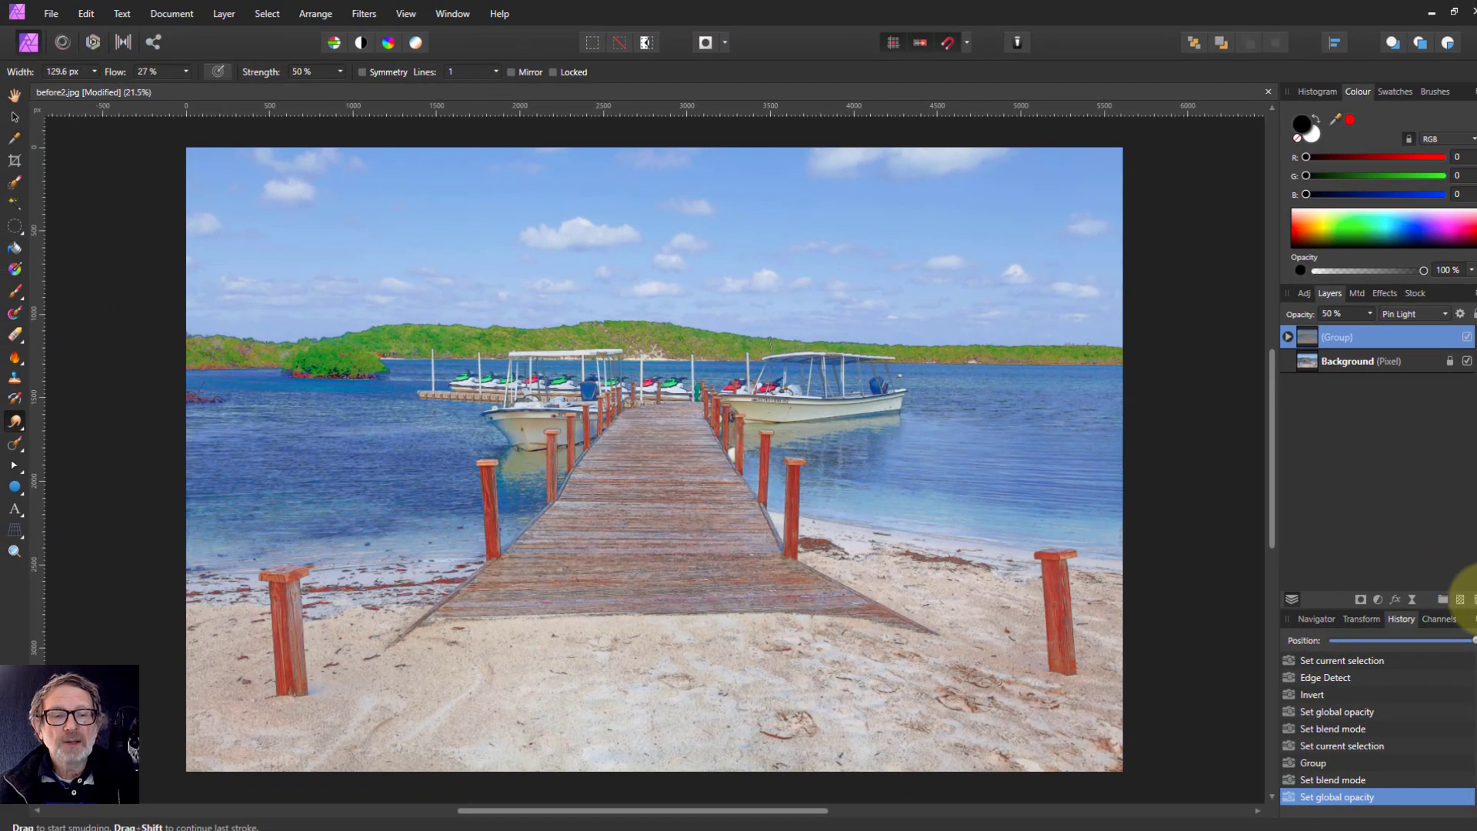